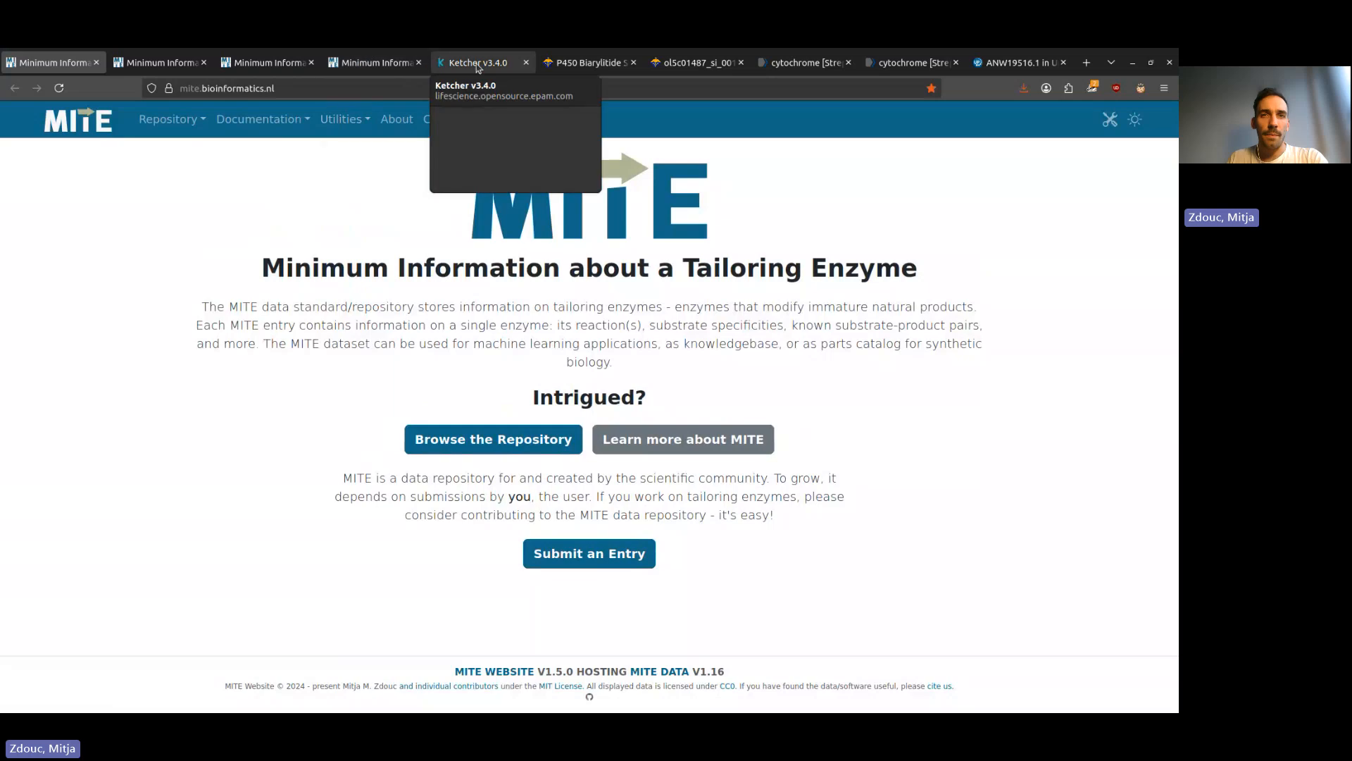
- Switch to the ACS Publications article on the P450 biarylitide synthase ShyB and review its title and abstract
left_click(577, 63)
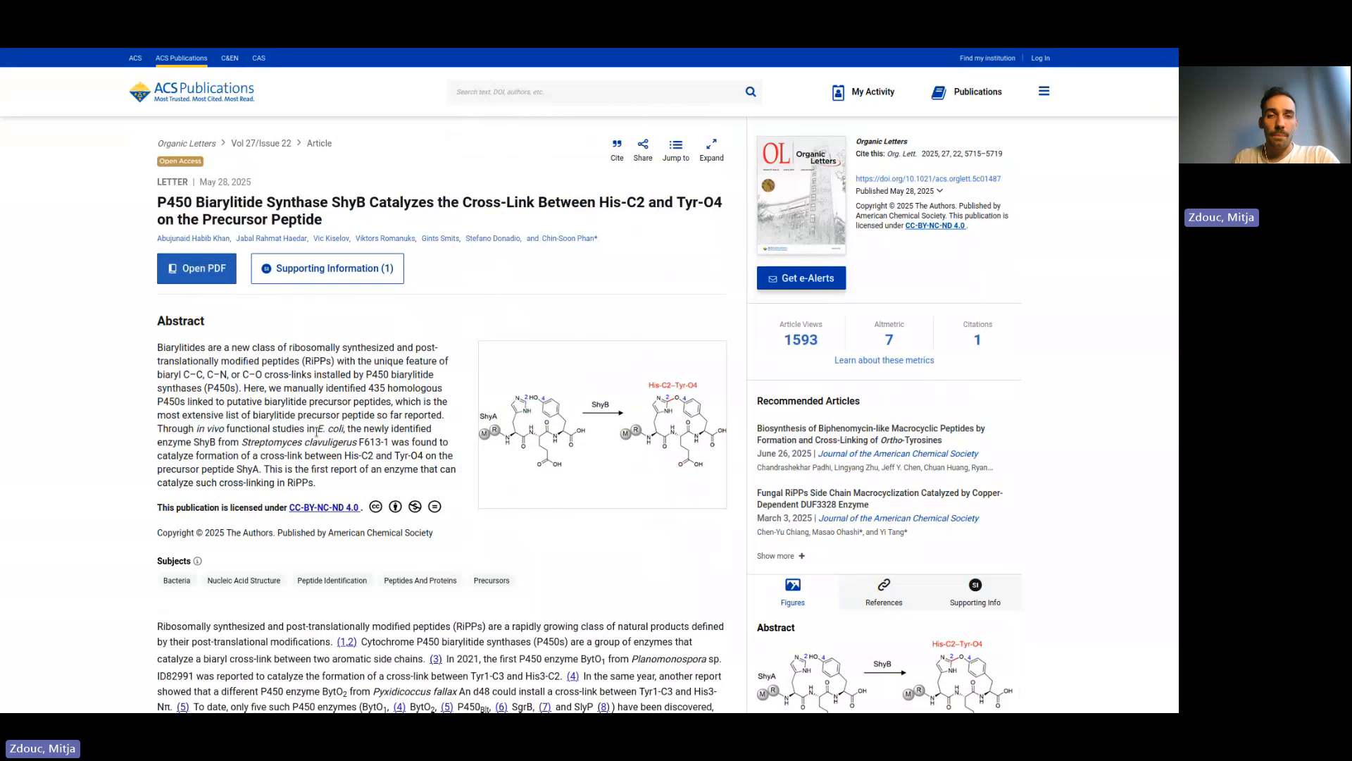
mouse_move(454, 240)
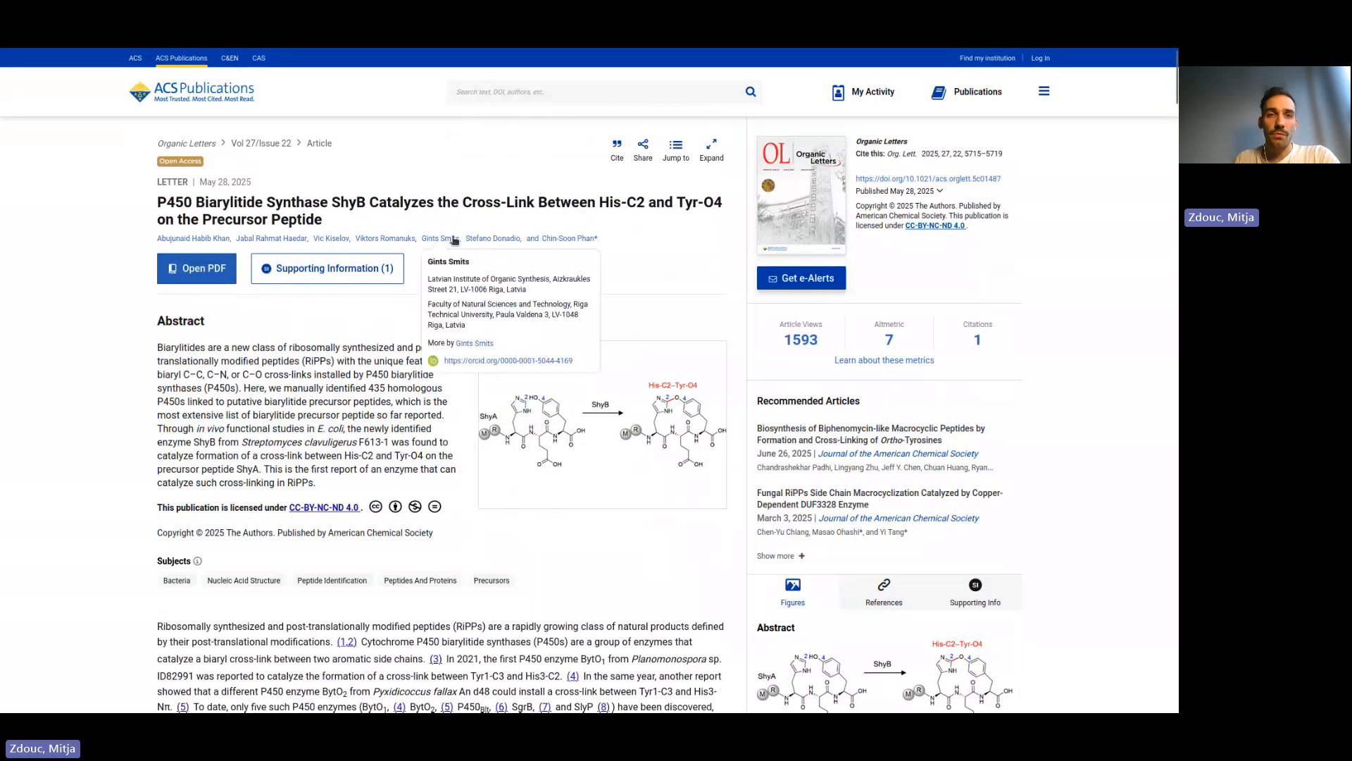
mouse_move(563, 62)
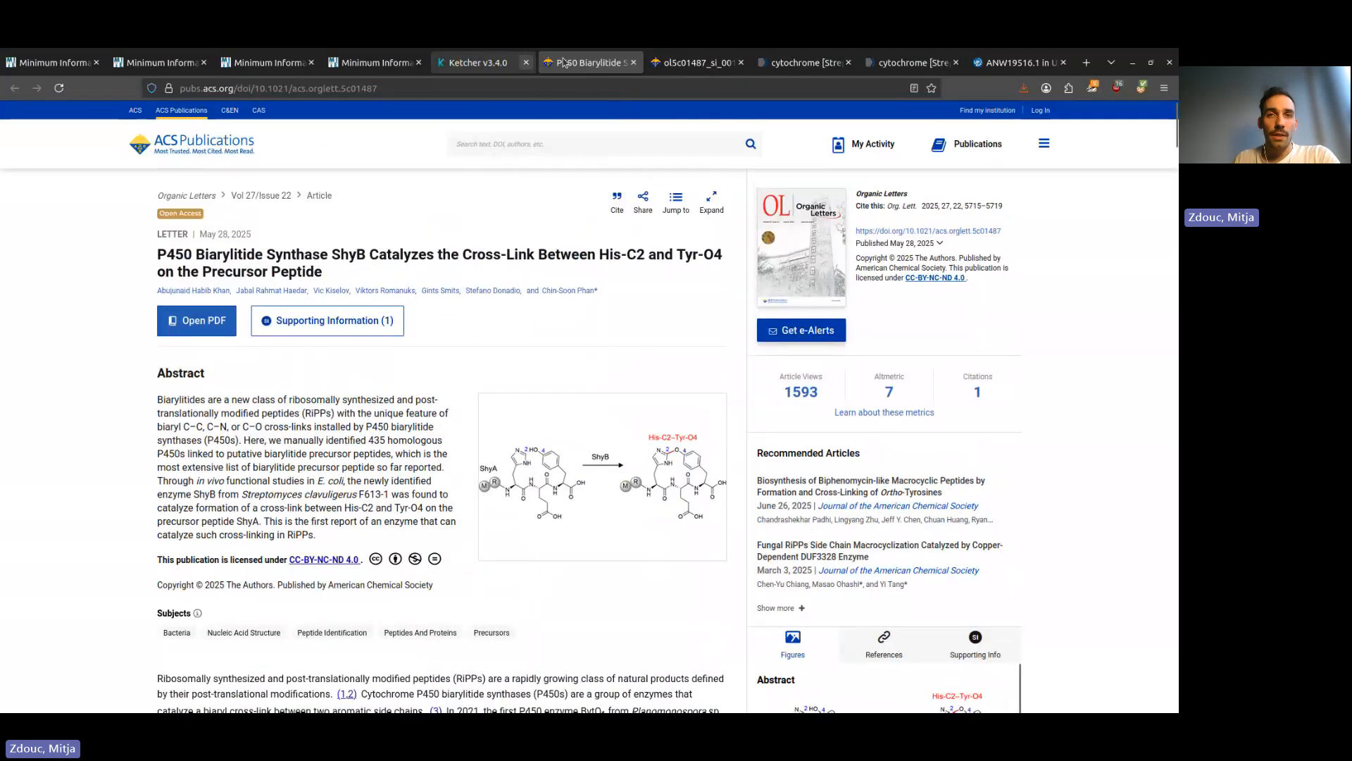
- Find the bioinformatics paragraph in the article's supporting information PDF and highlight the enzyme accession "ShyB (ANW19516.1)"
left_click(680, 67)
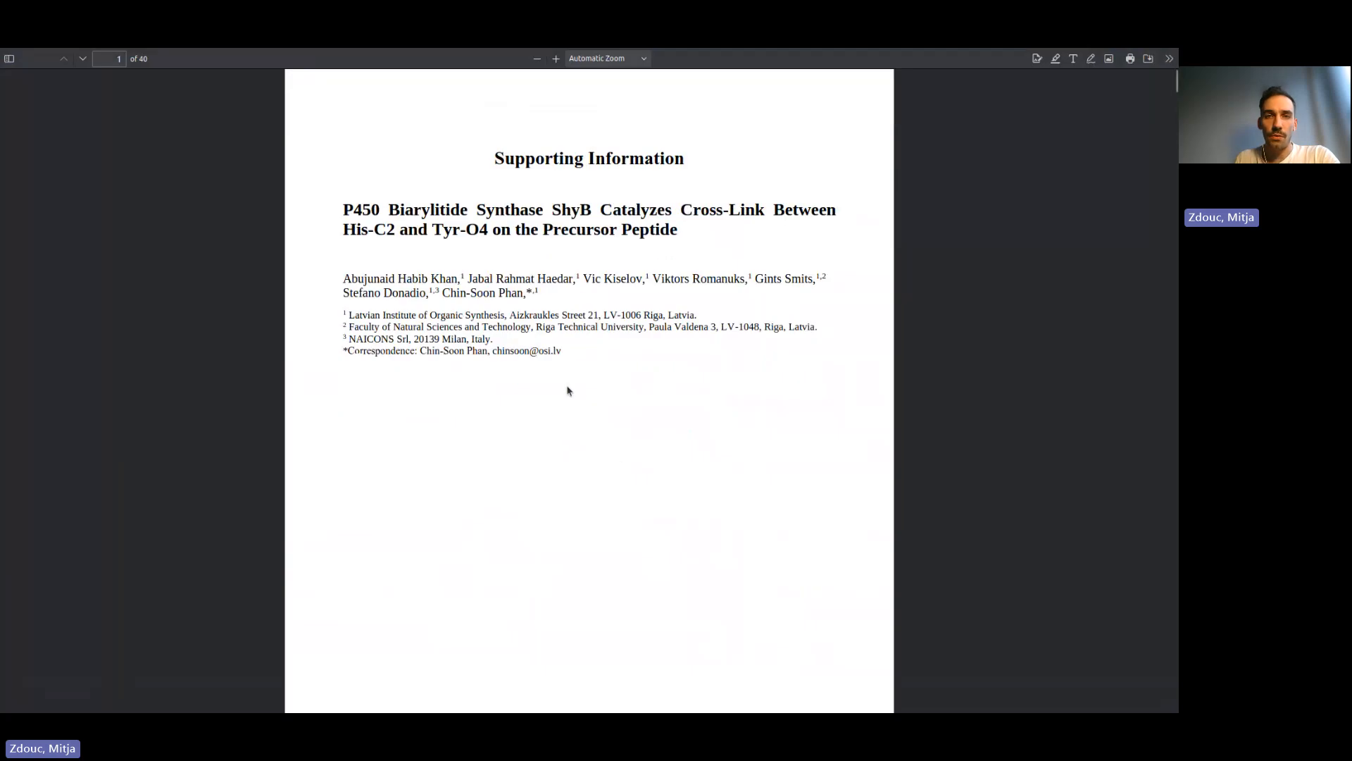
scroll(568, 390, "down", 10)
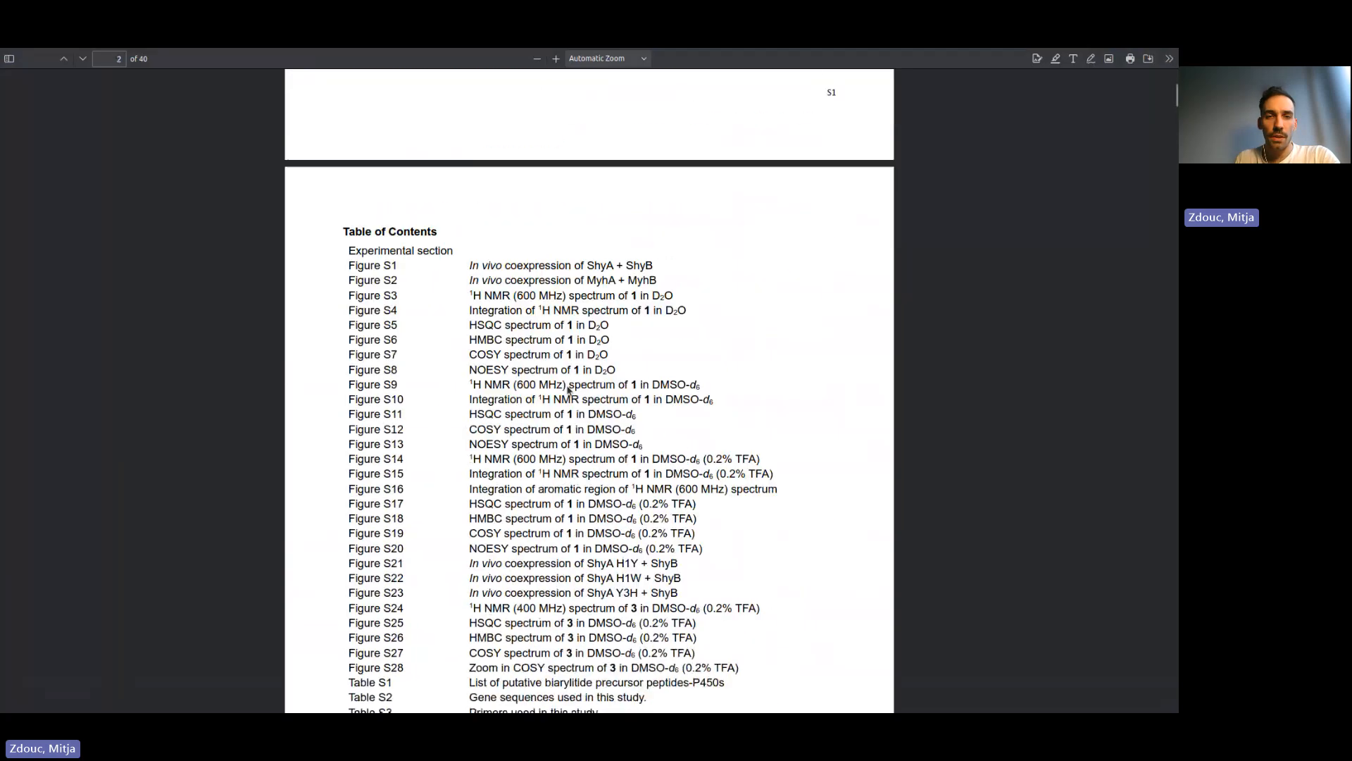
scroll(563, 303, "down", 4)
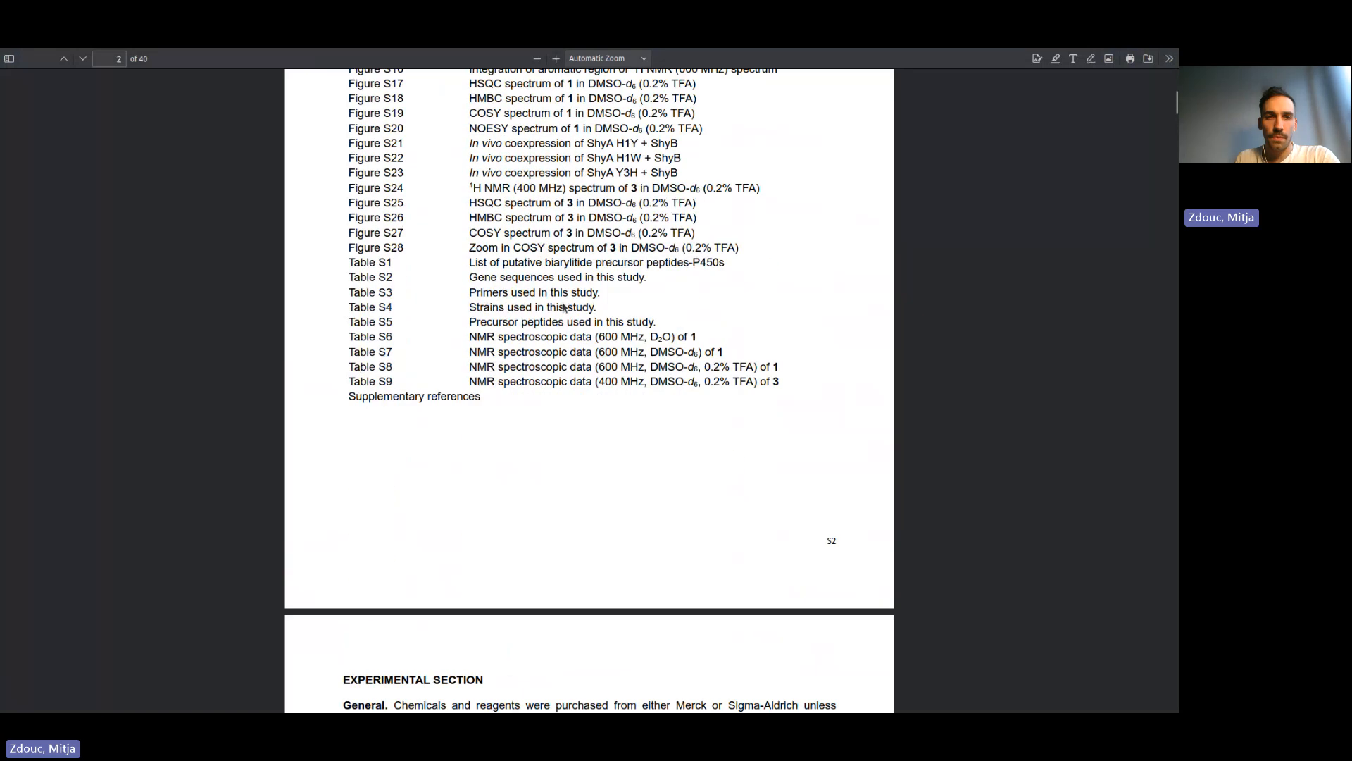
scroll(563, 306, "down", 12)
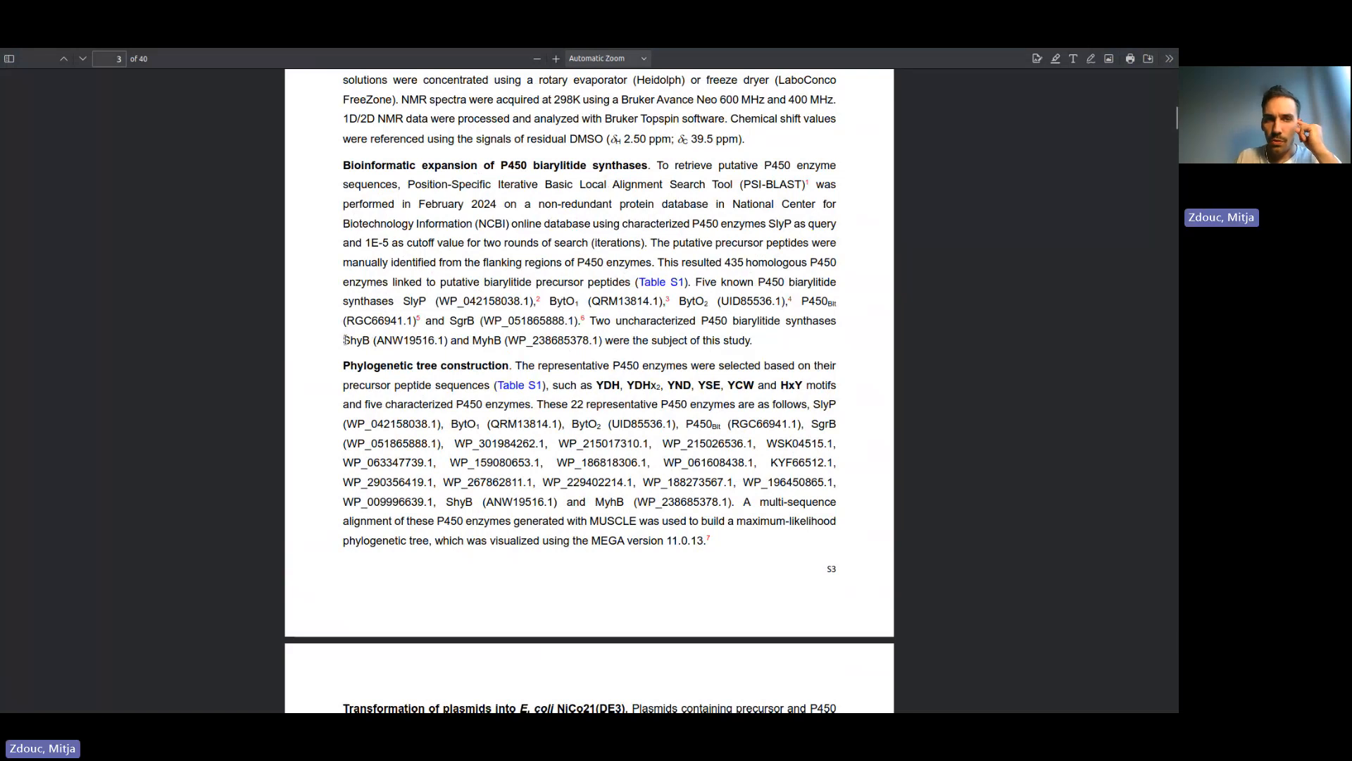
left_click_drag(343, 340, 446, 340)
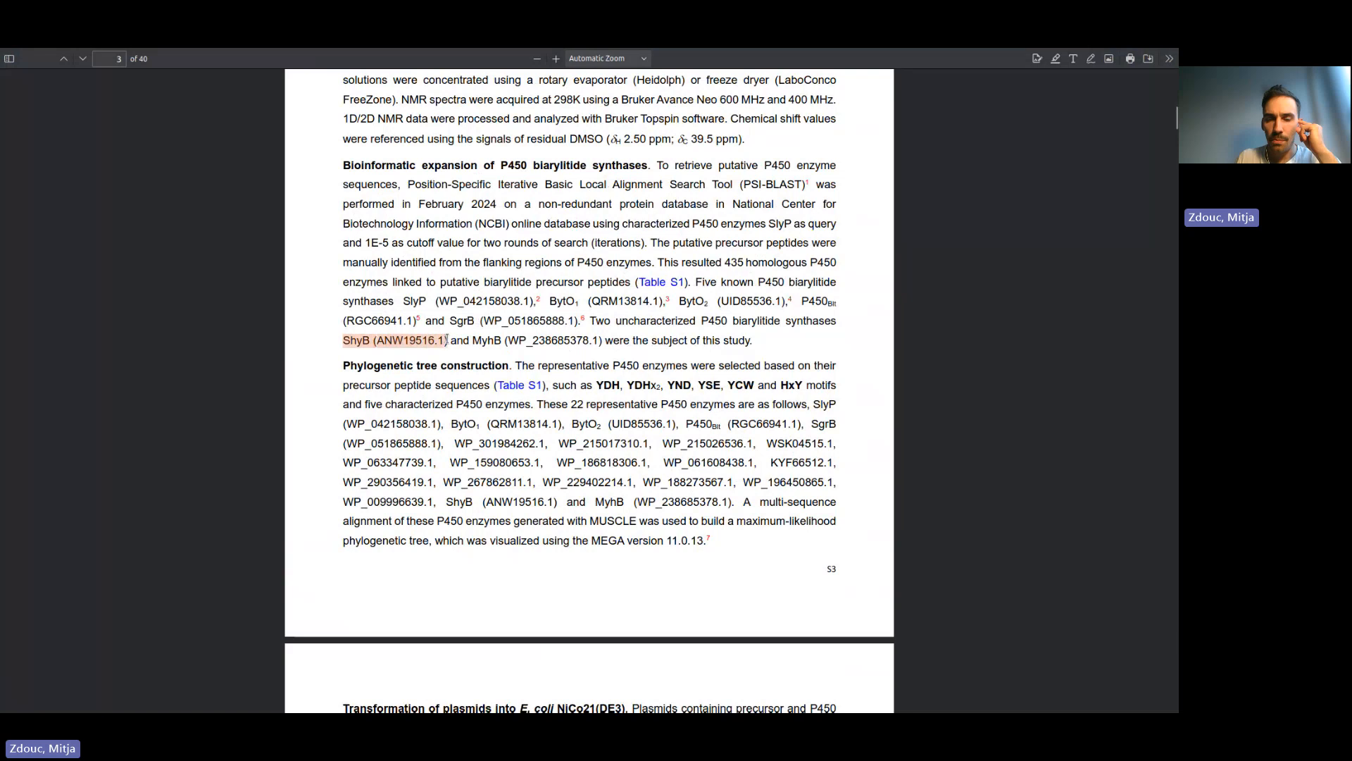
left_click(447, 340)
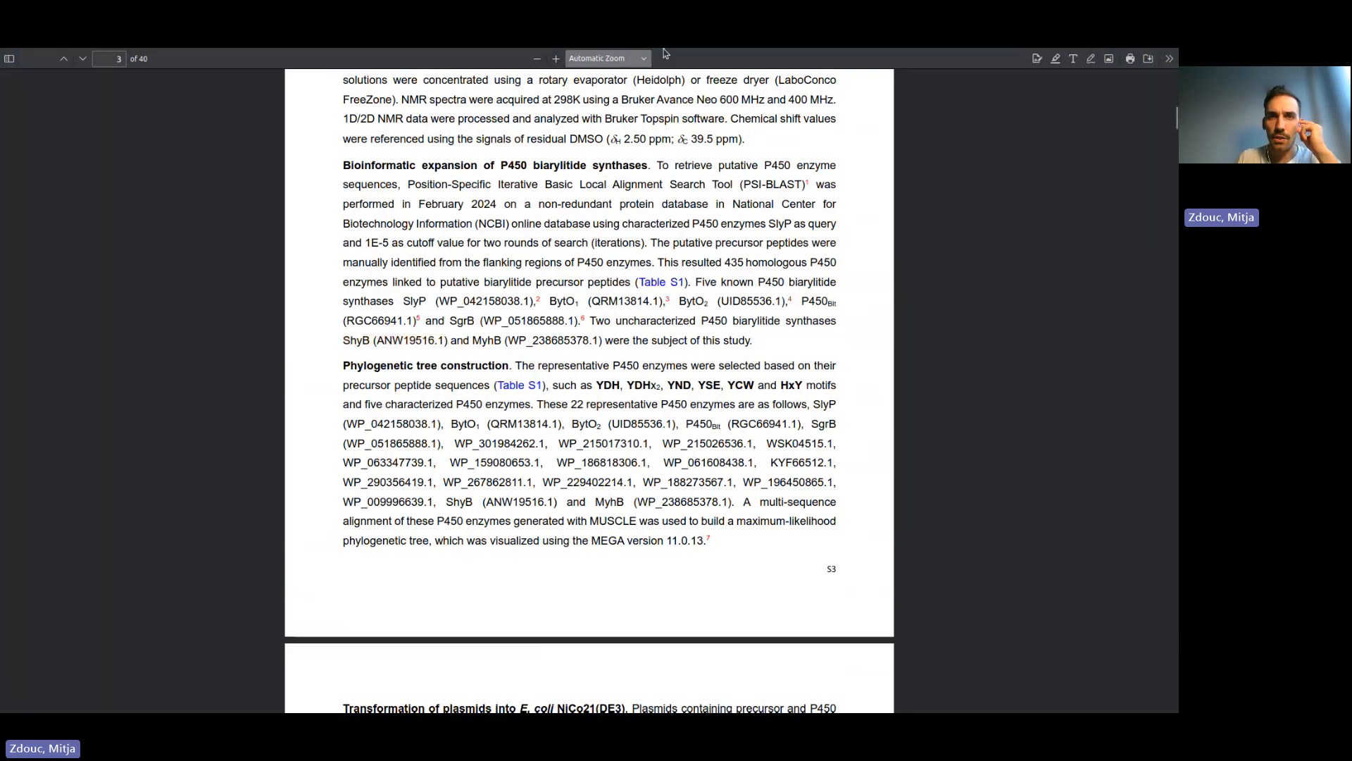
- Look at the NCBI protein record for ANW19516.1 and the UniProt UniParc search result for the same accession
mouse_move(794, 50)
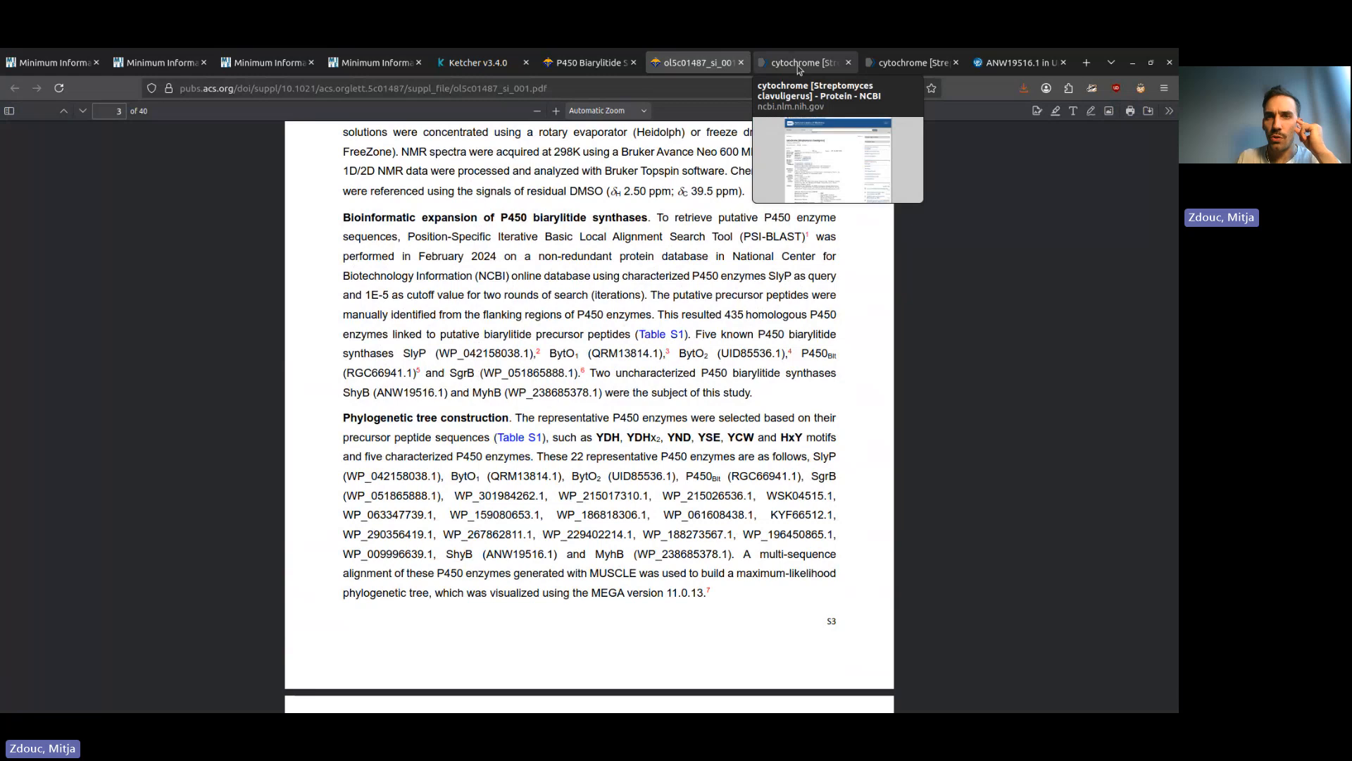
left_click(798, 67)
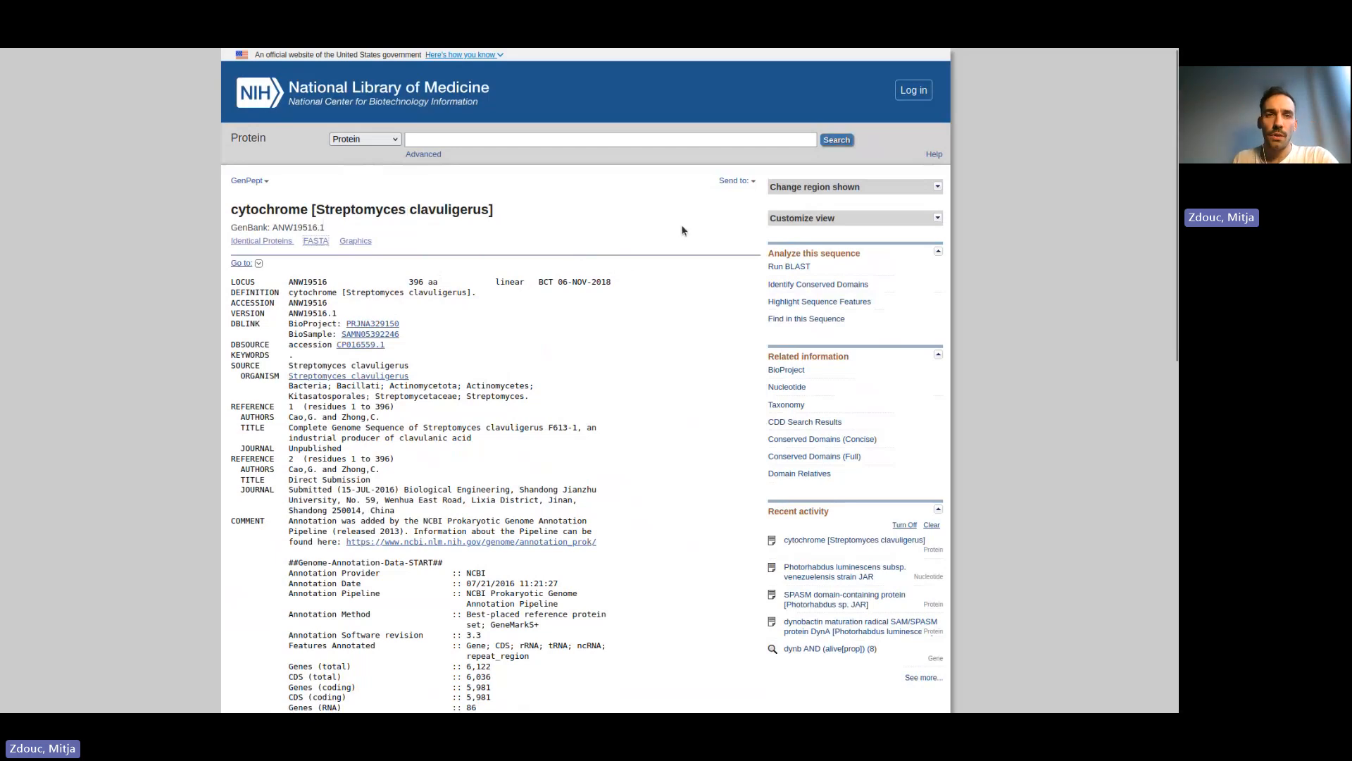
mouse_move(891, 53)
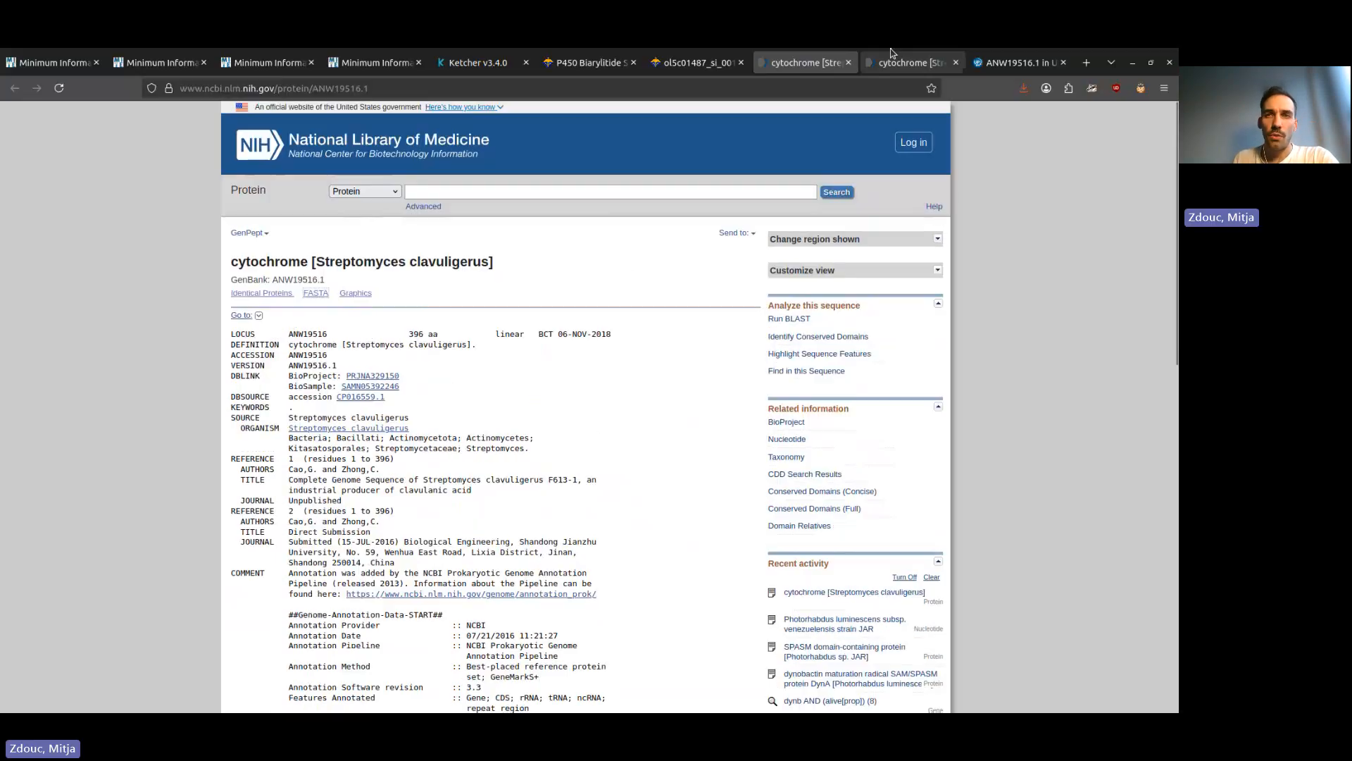
left_click(1017, 62)
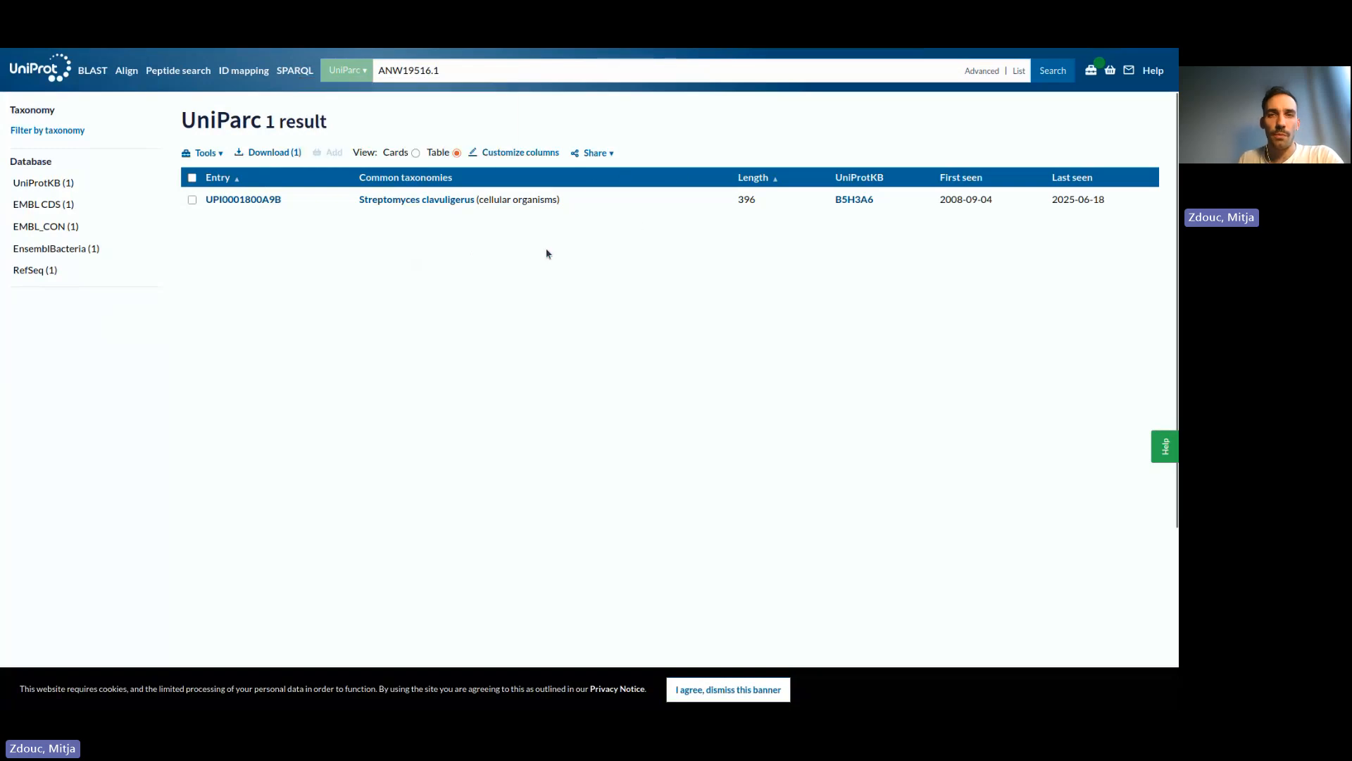
- Review the ShyB draft in MITE's new entry form, from enzyme information, cofactors and reference DOI to the first reaction entry
mouse_move(477, 52)
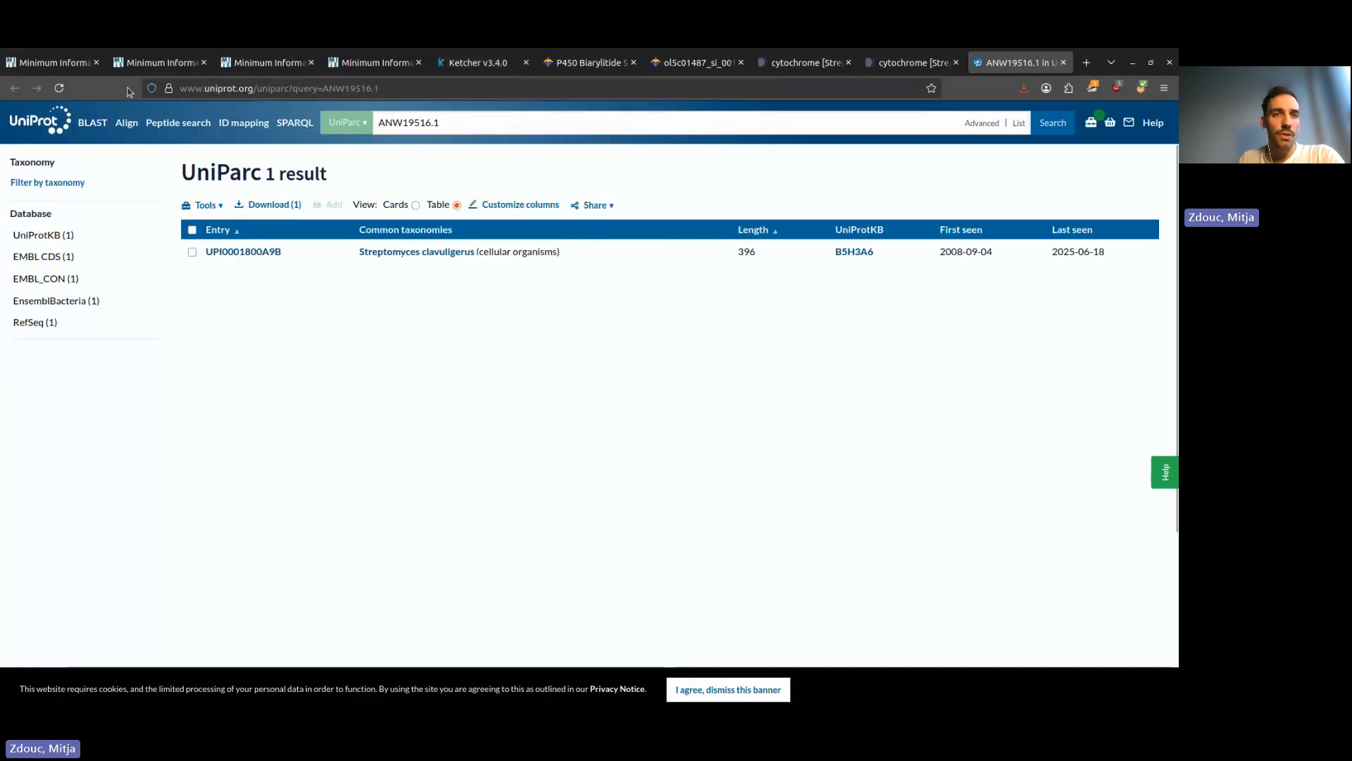
left_click(162, 63)
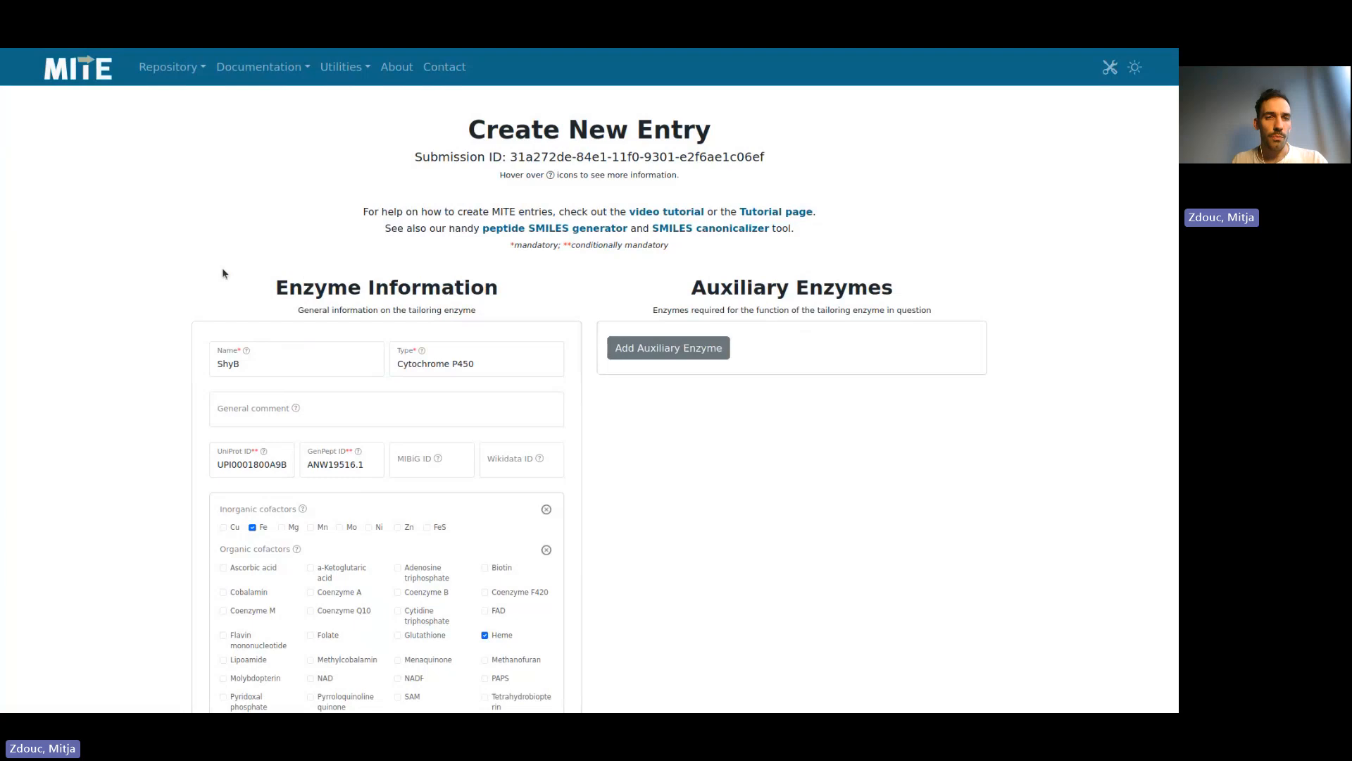
mouse_move(257, 359)
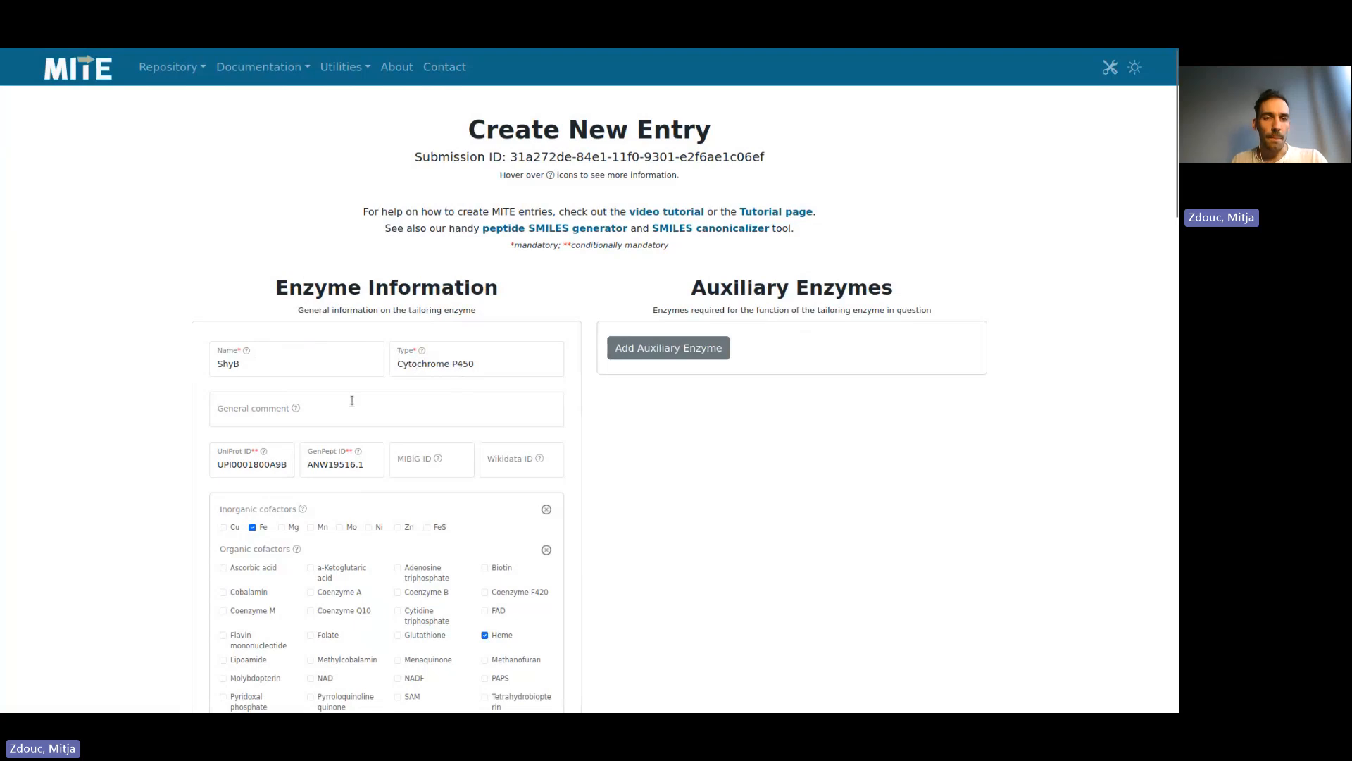
scroll(350, 397, "down", 2)
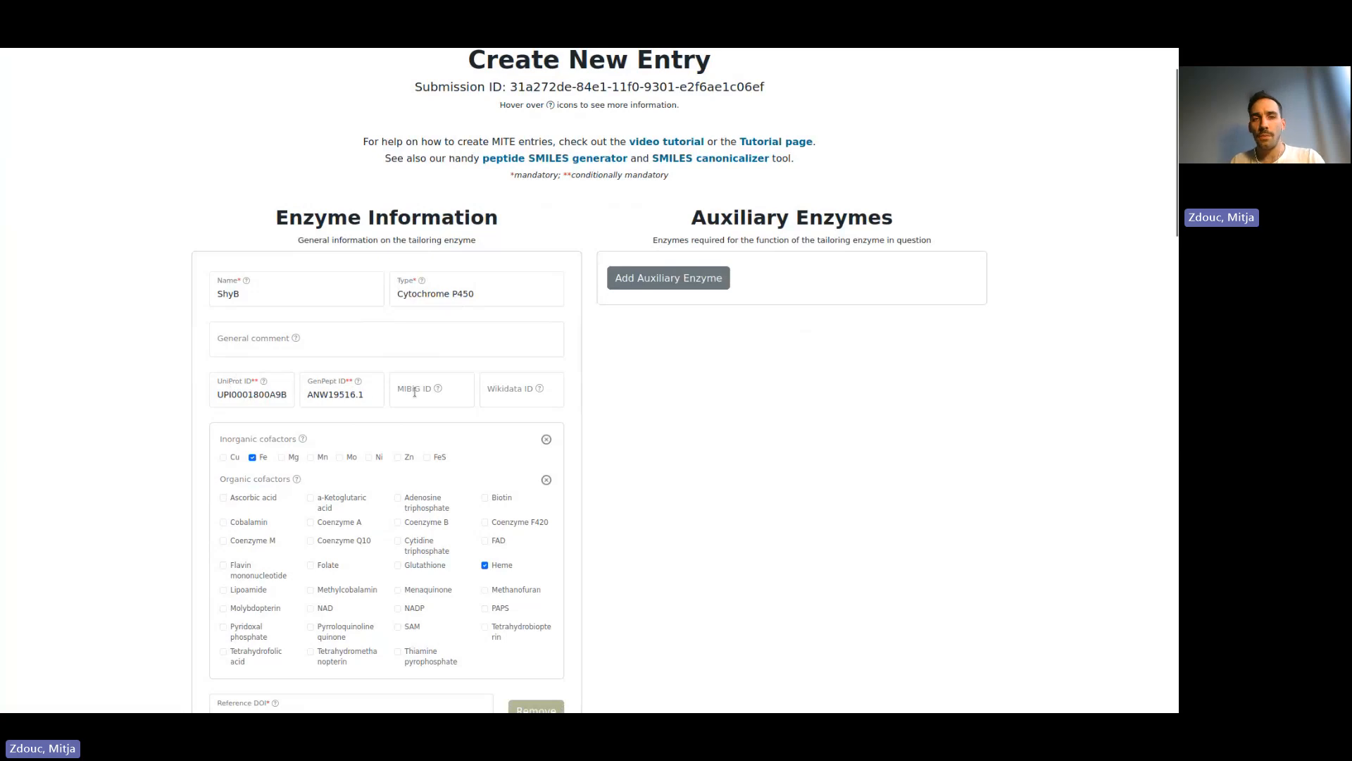
mouse_move(415, 396)
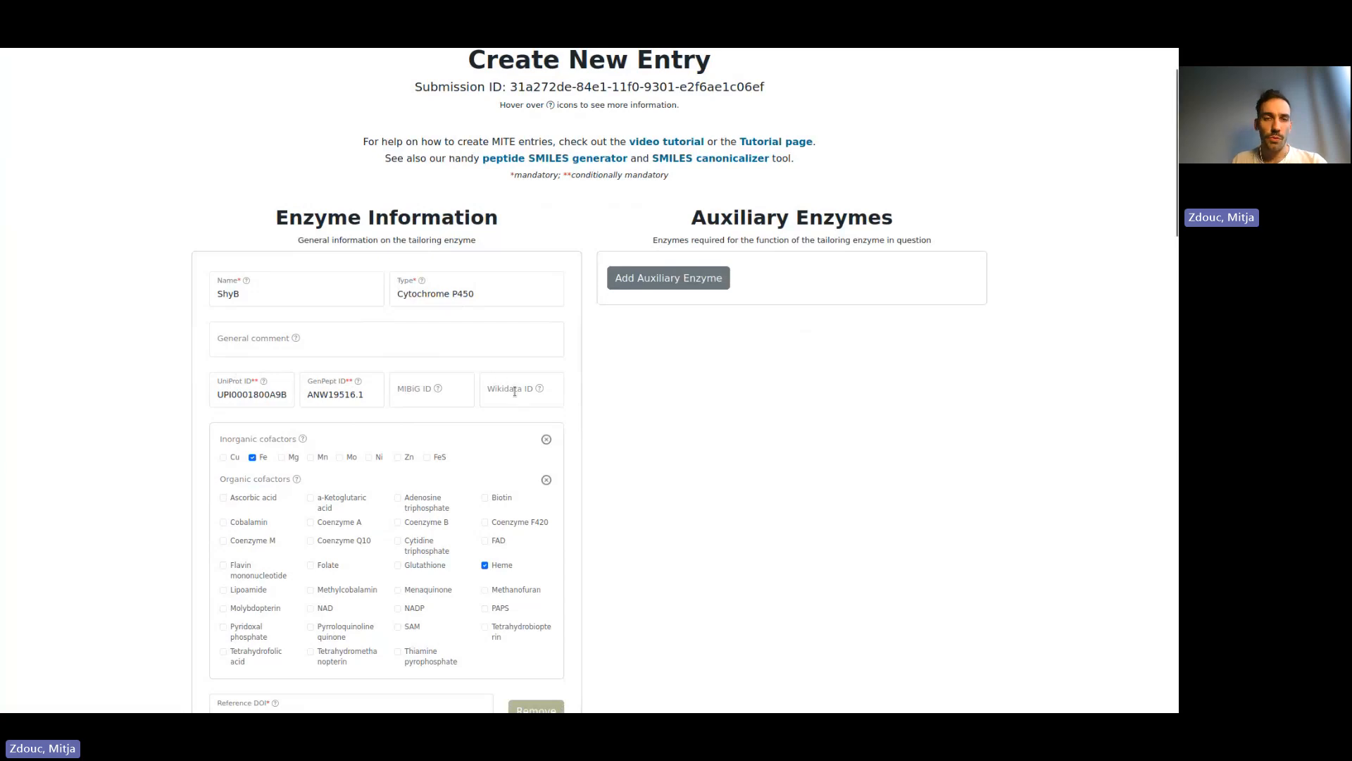
scroll(421, 457, "down", 2)
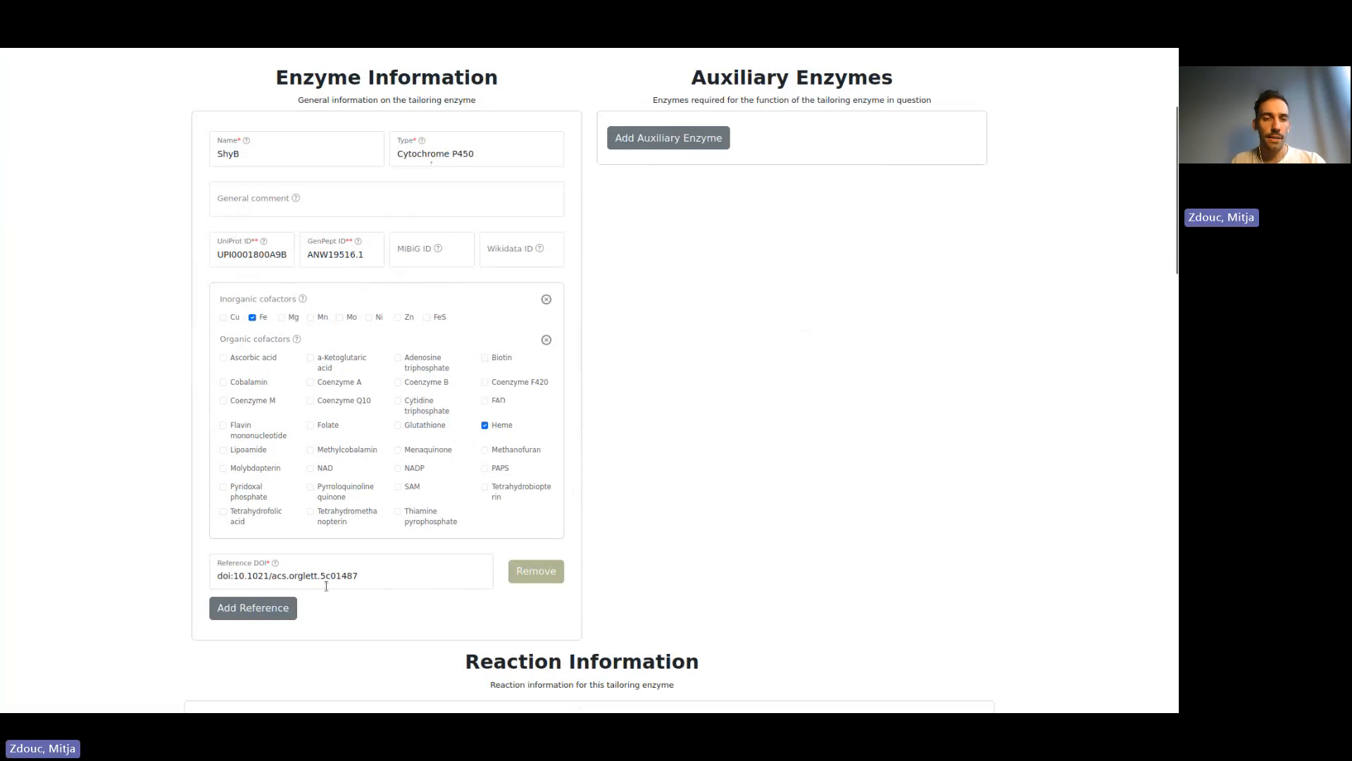
scroll(337, 595, "down", 1)
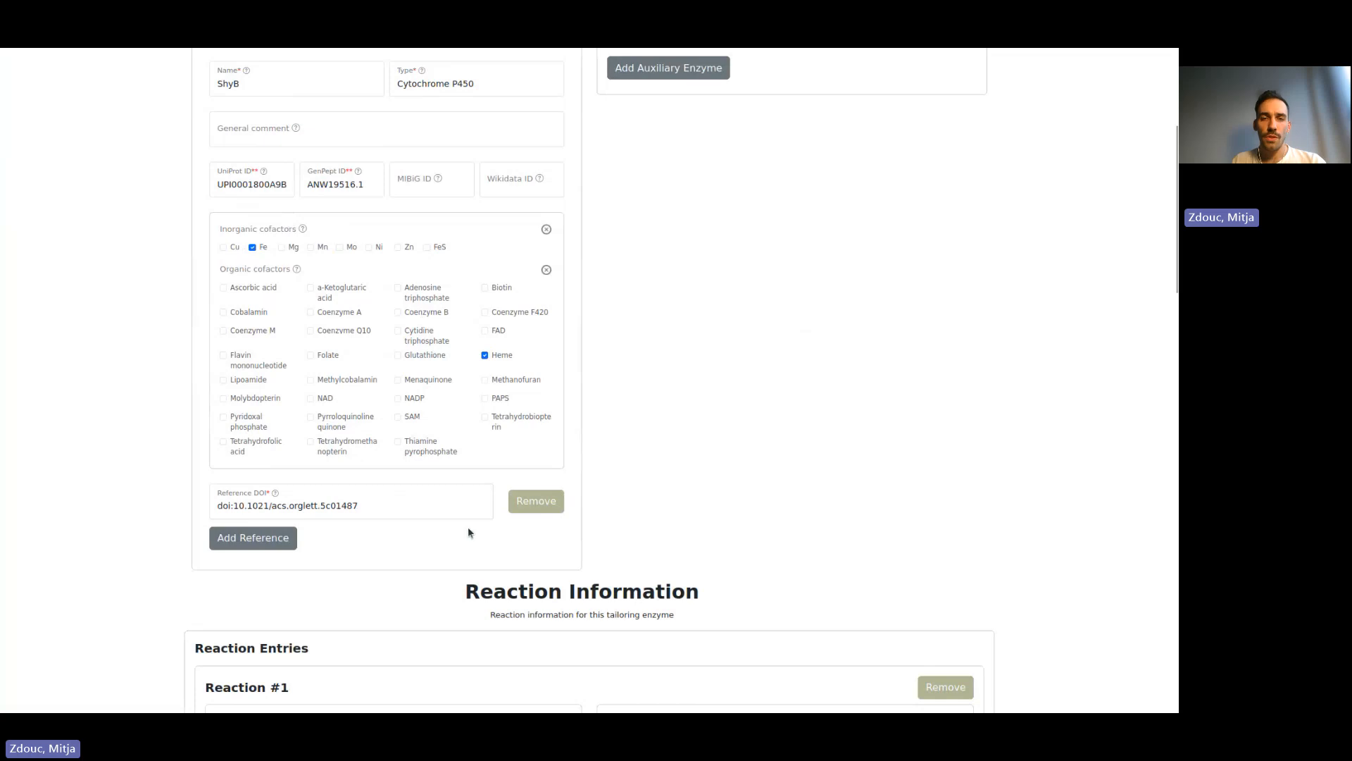
scroll(467, 526, "up", 3)
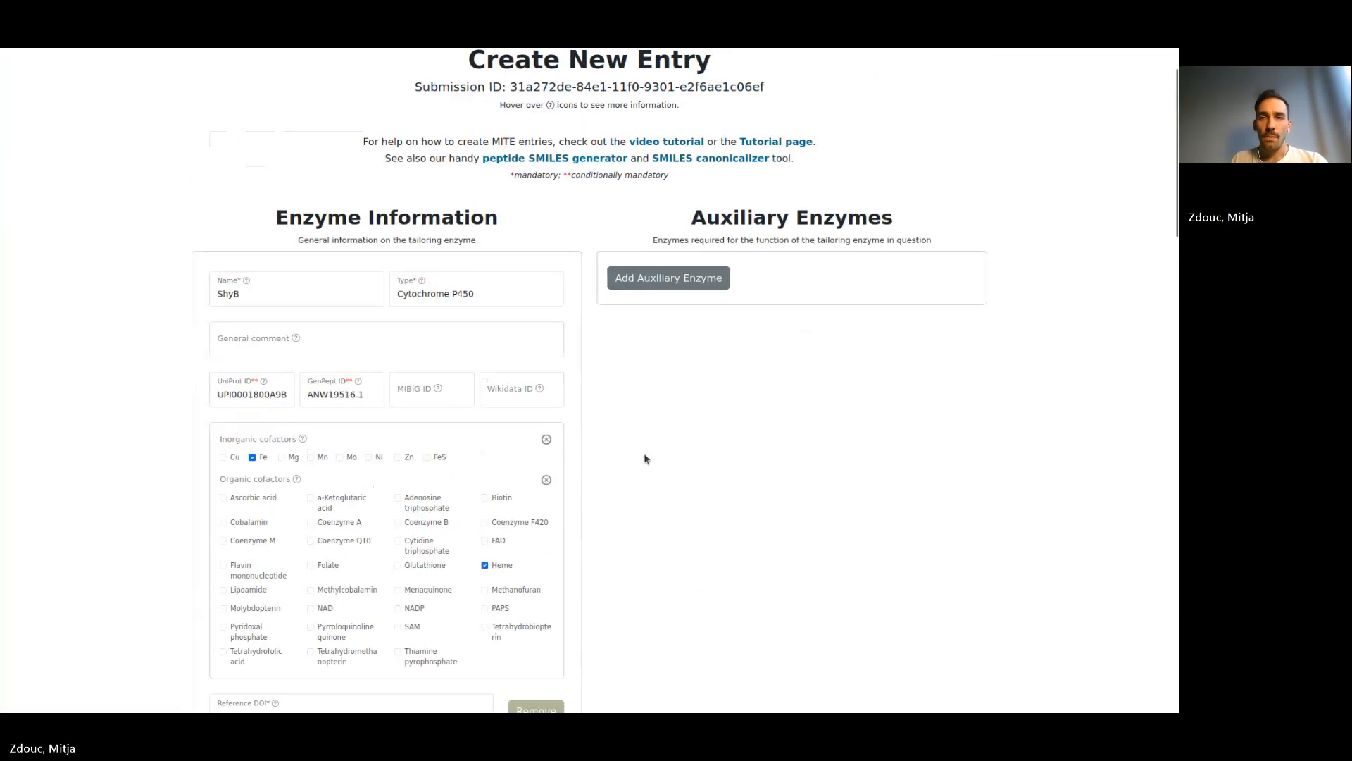
scroll(645, 458, "down", 1)
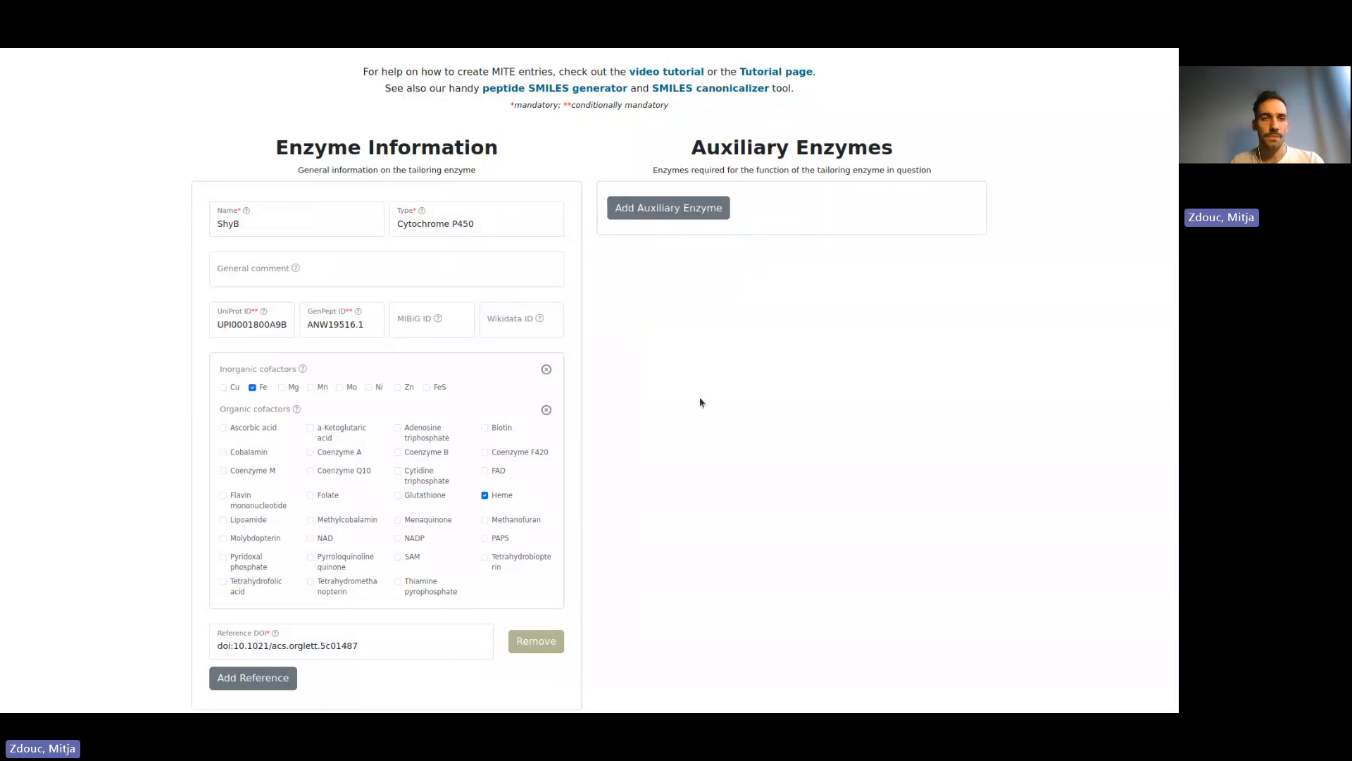
scroll(701, 402, "down", 7)
scroll(701, 402, "down", 1)
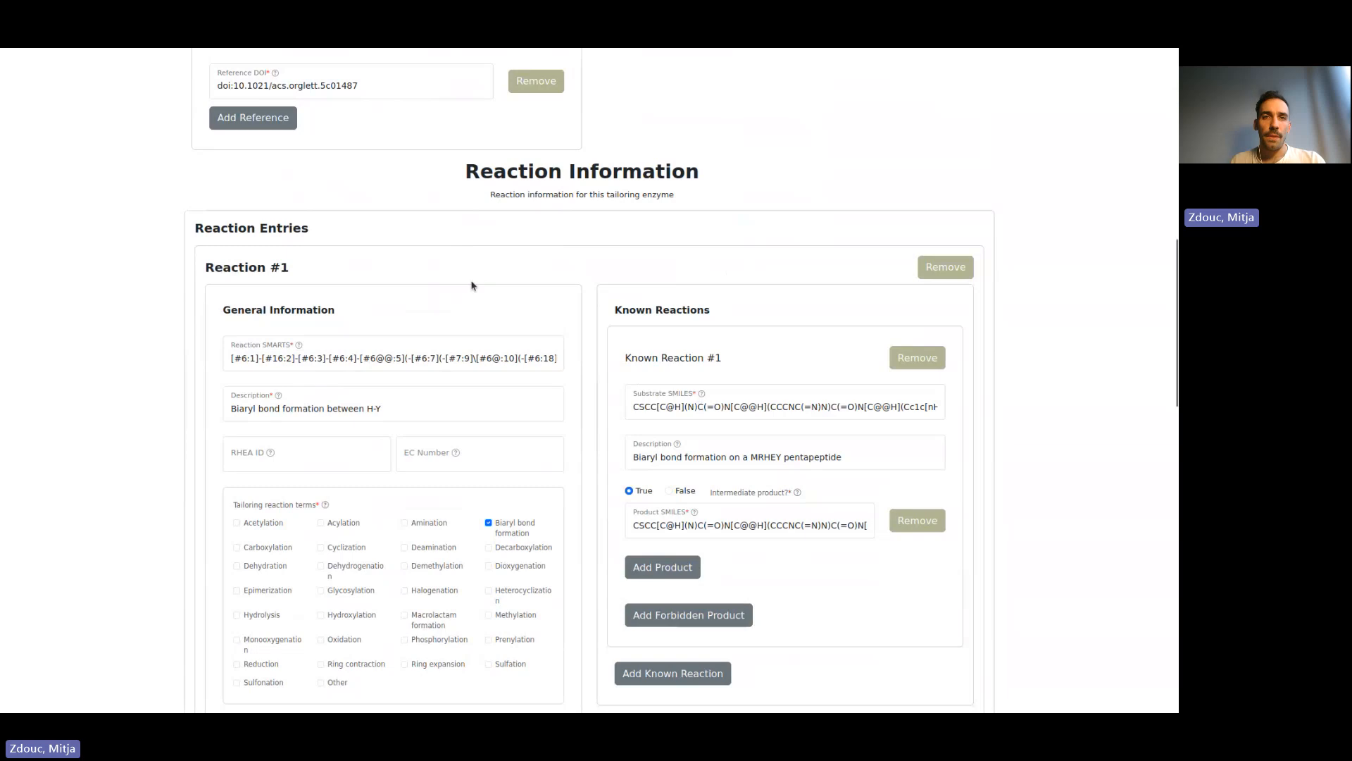
- Return to the ShyB article and examine its reaction scheme and figures, including the substrate promiscuity study in Figure 4
mouse_move(324, 49)
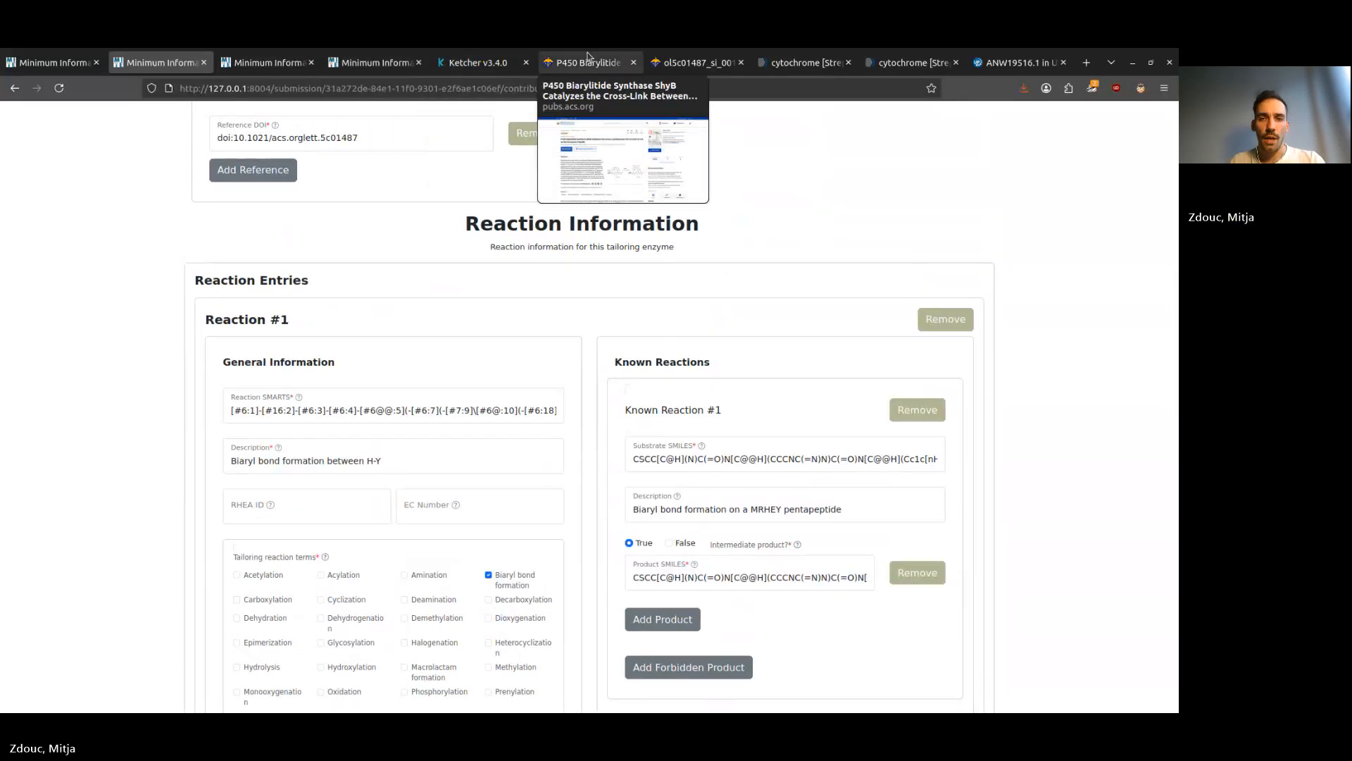
left_click(588, 59)
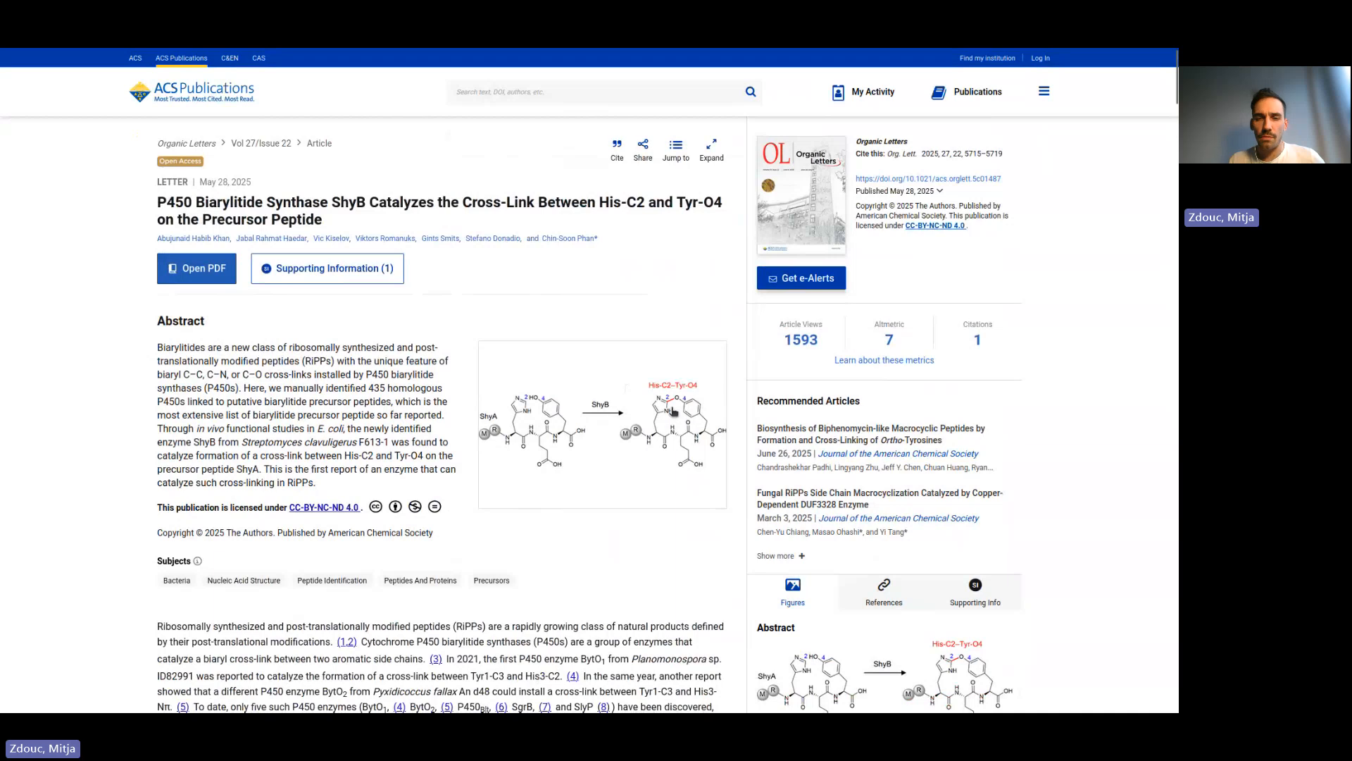
scroll(673, 412, "down", 2)
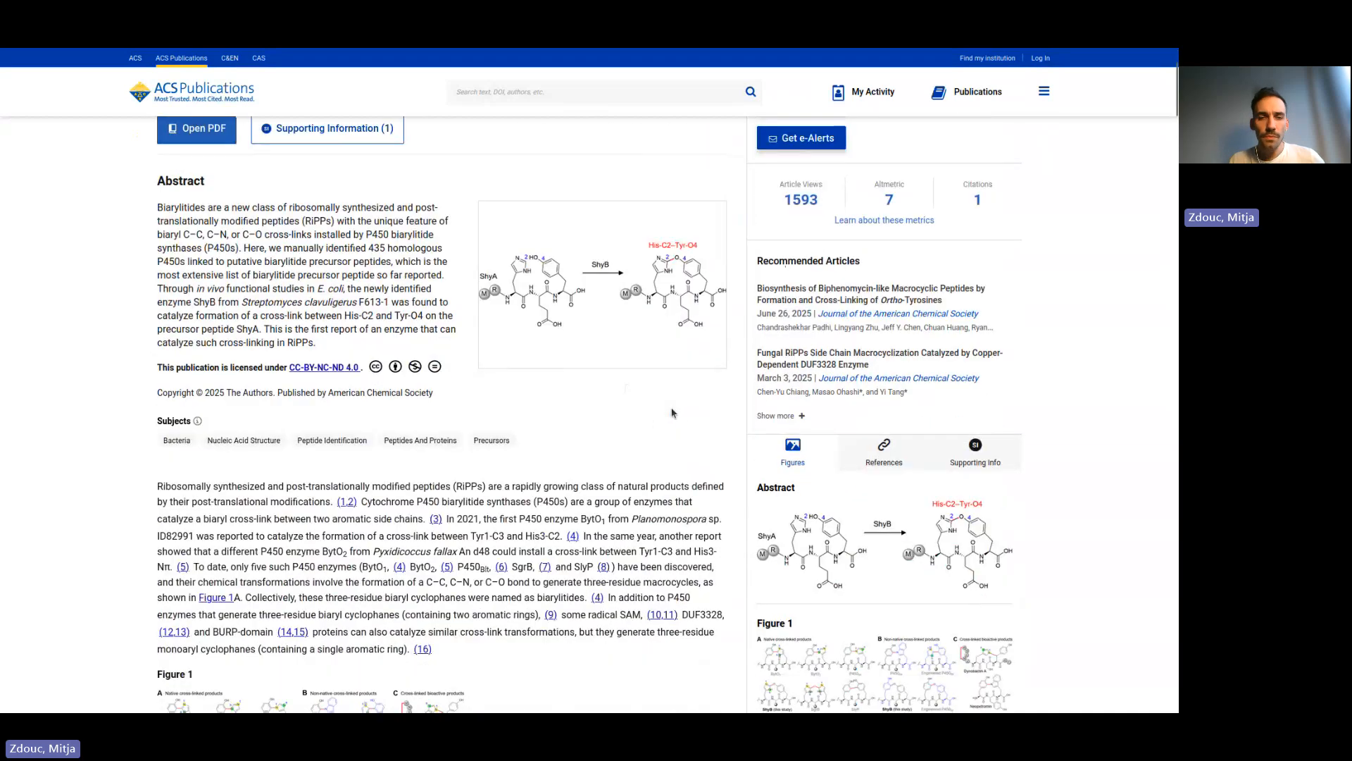
scroll(672, 413, "down", 3)
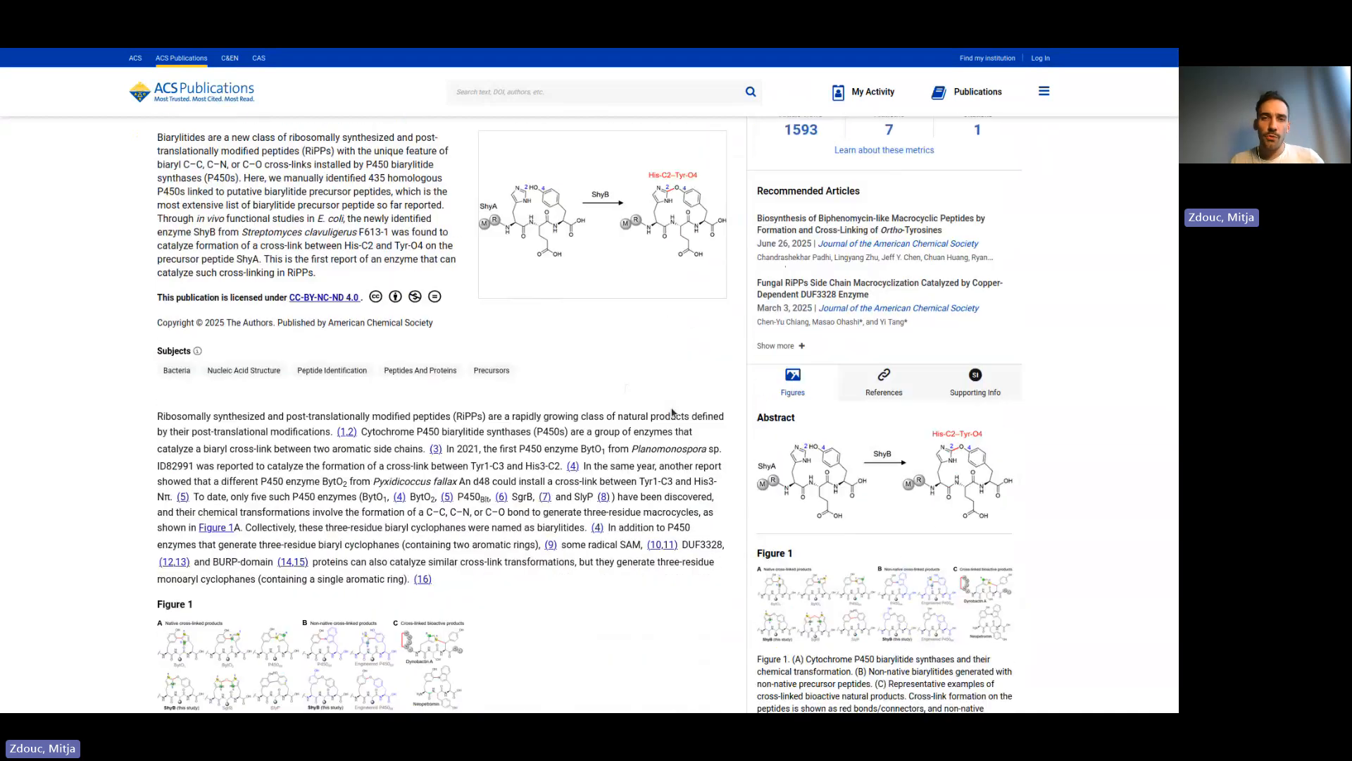
scroll(673, 412, "down", 10)
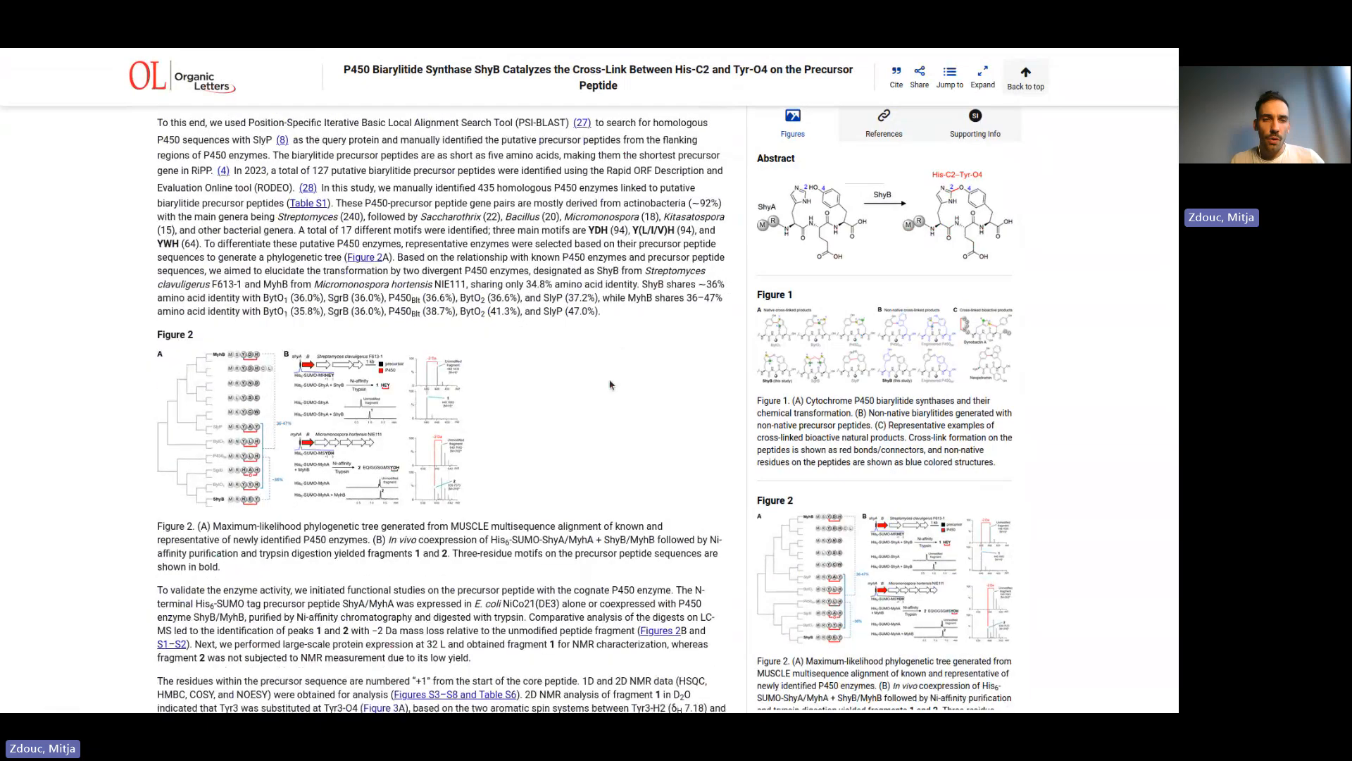
scroll(610, 385, "down", 6)
scroll(610, 381, "down", 12)
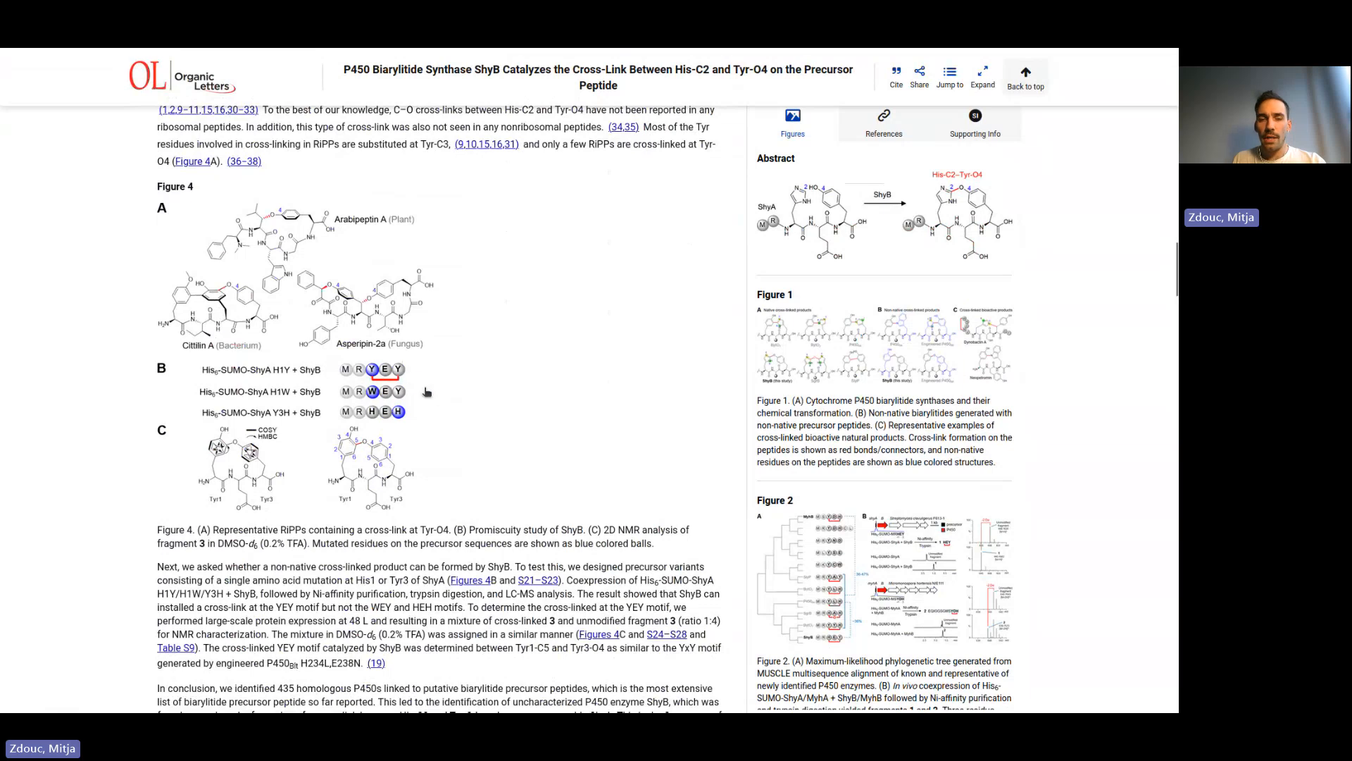
scroll(427, 392, "up", 15)
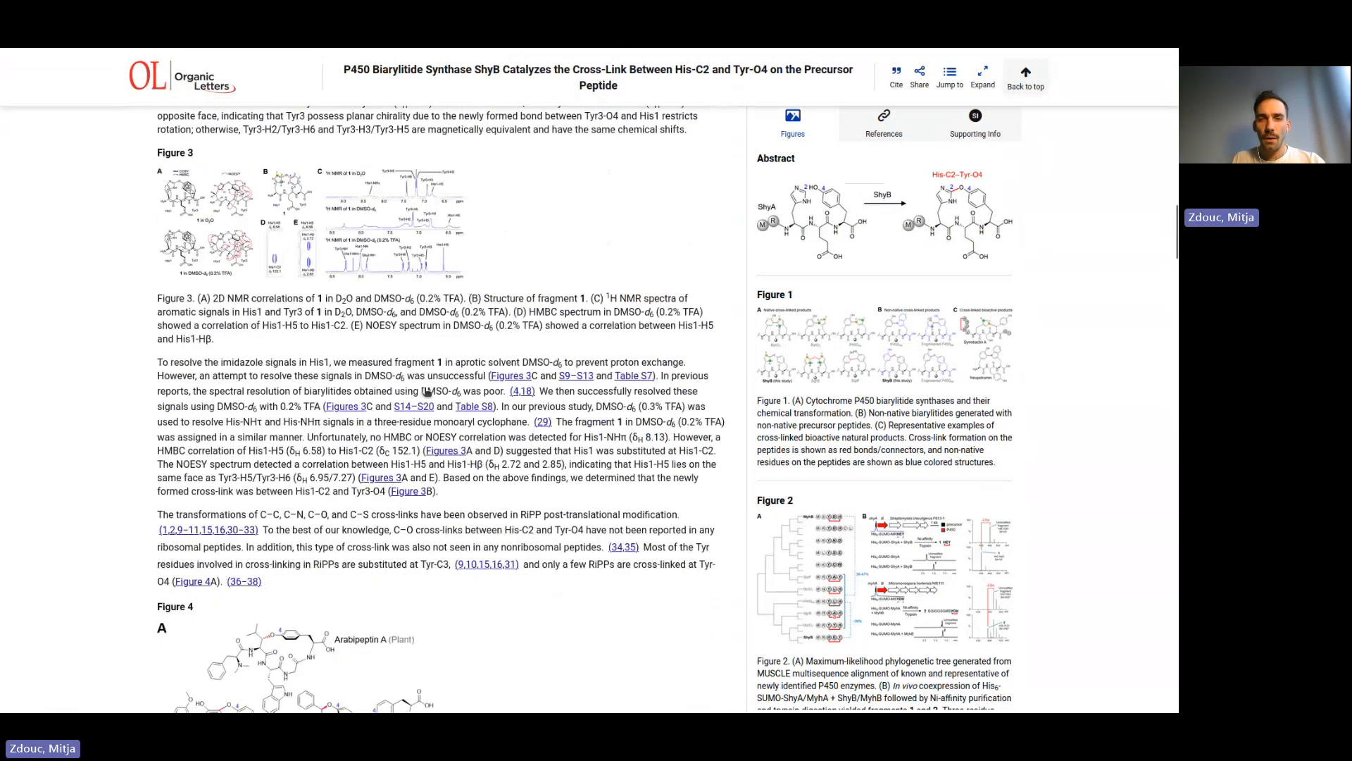
scroll(425, 388, "up", 10)
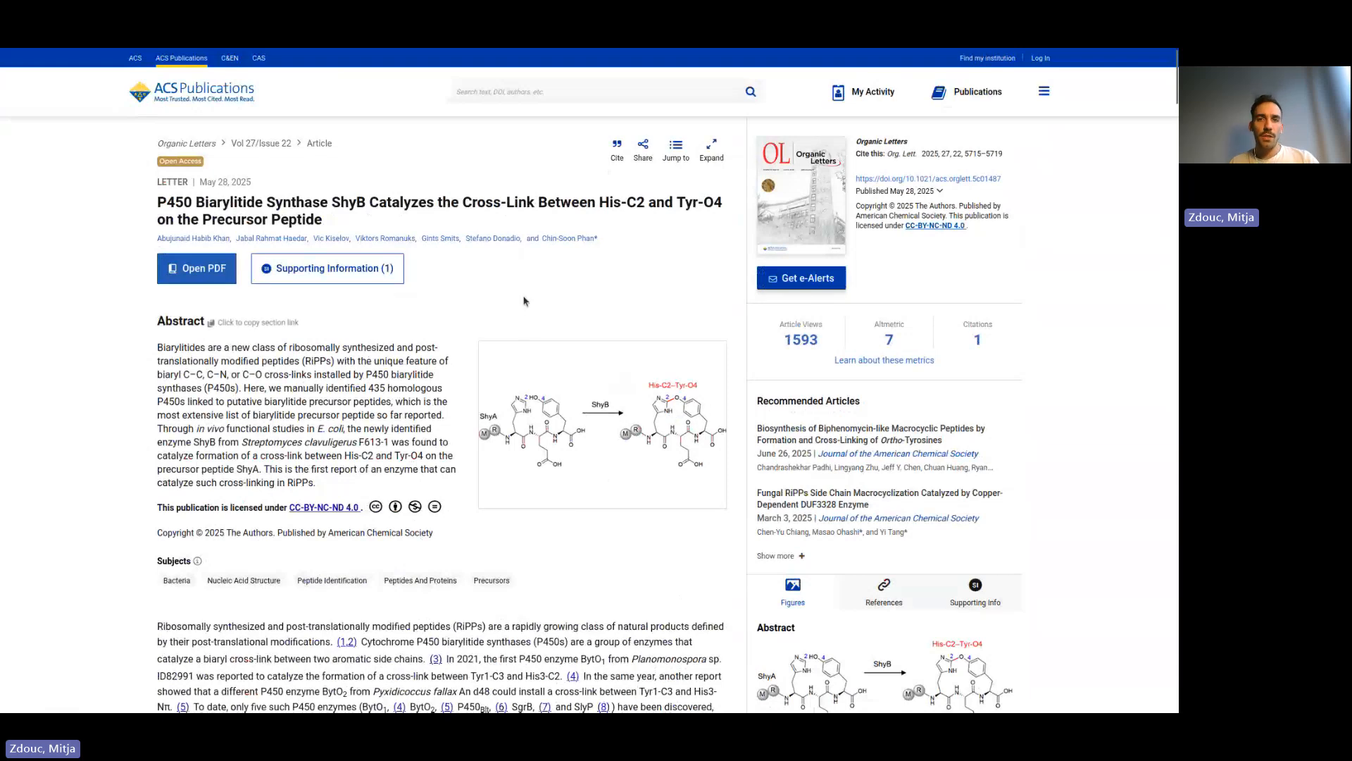
- Switch to the Ketcher molecule editor with its empty drawing canvas
mouse_move(366, 52)
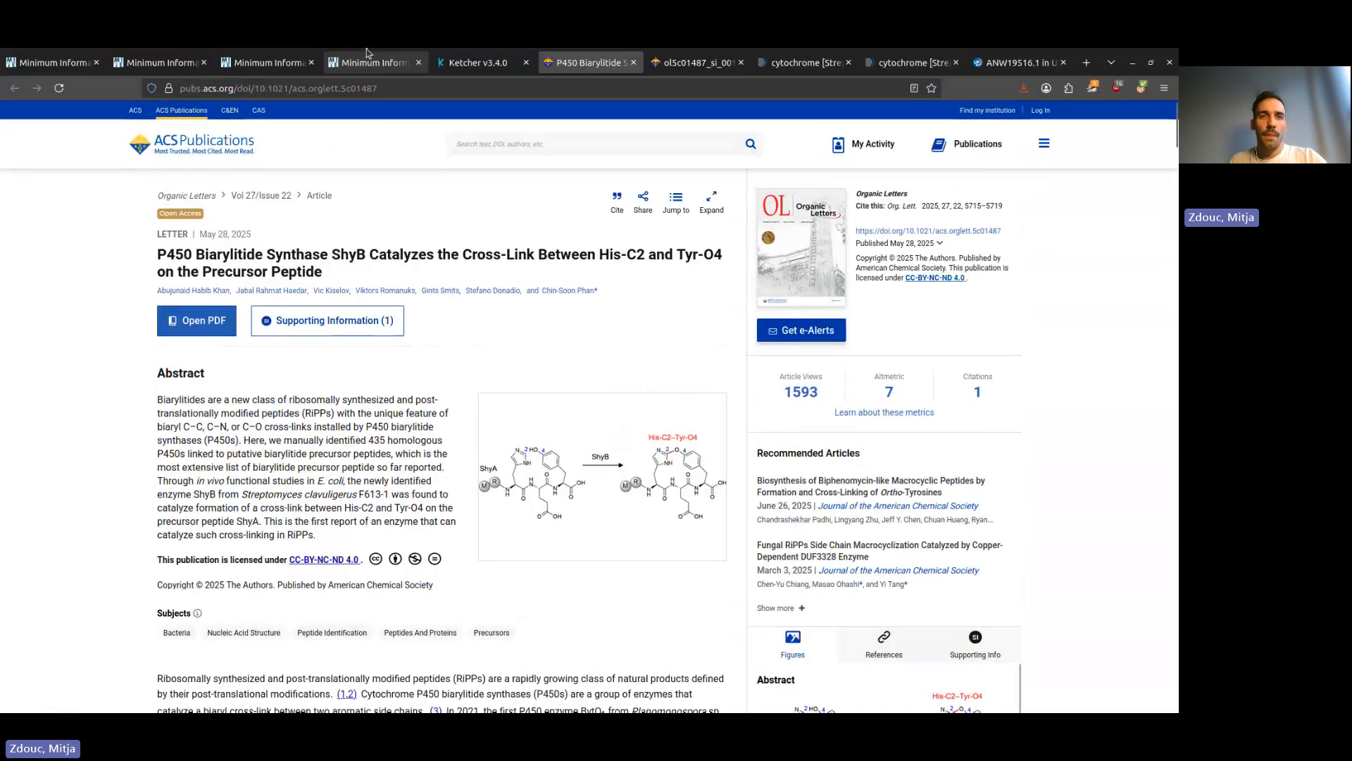
mouse_move(456, 65)
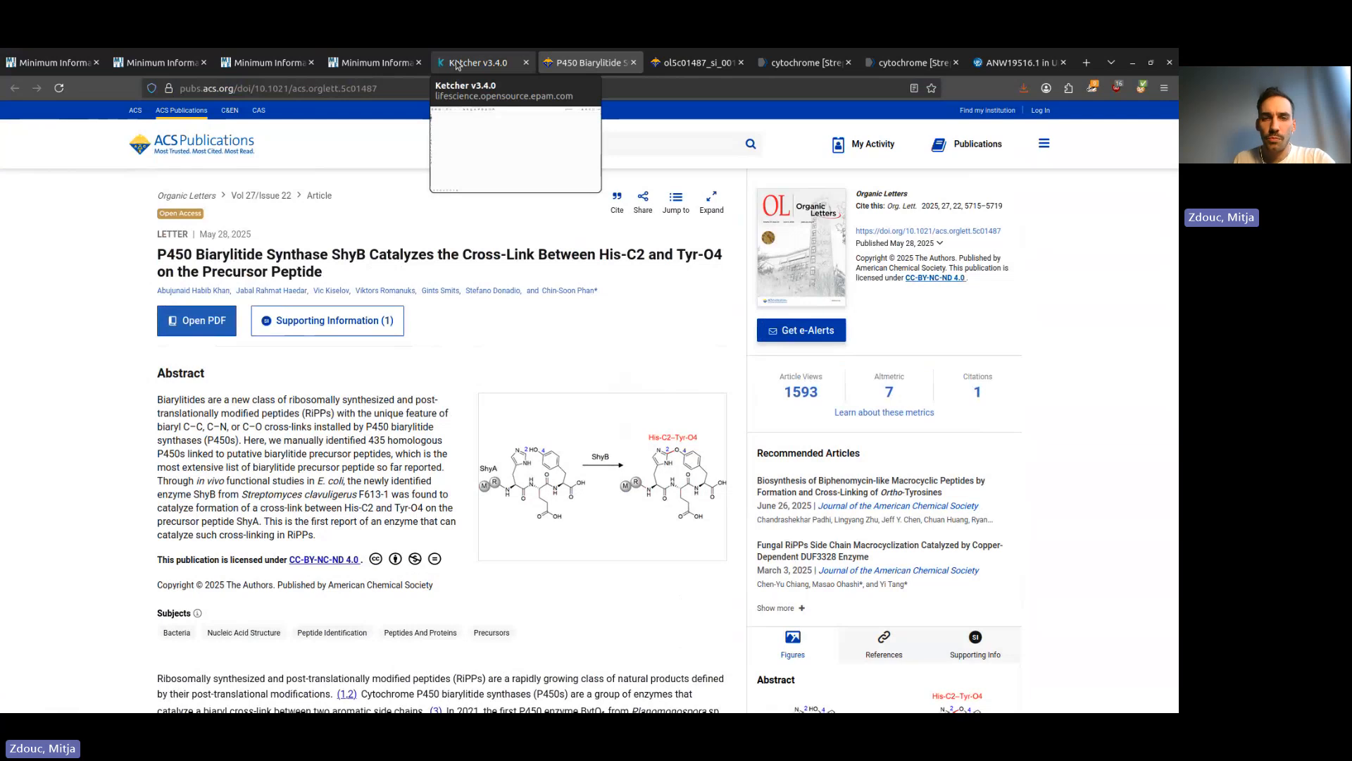
left_click(456, 65)
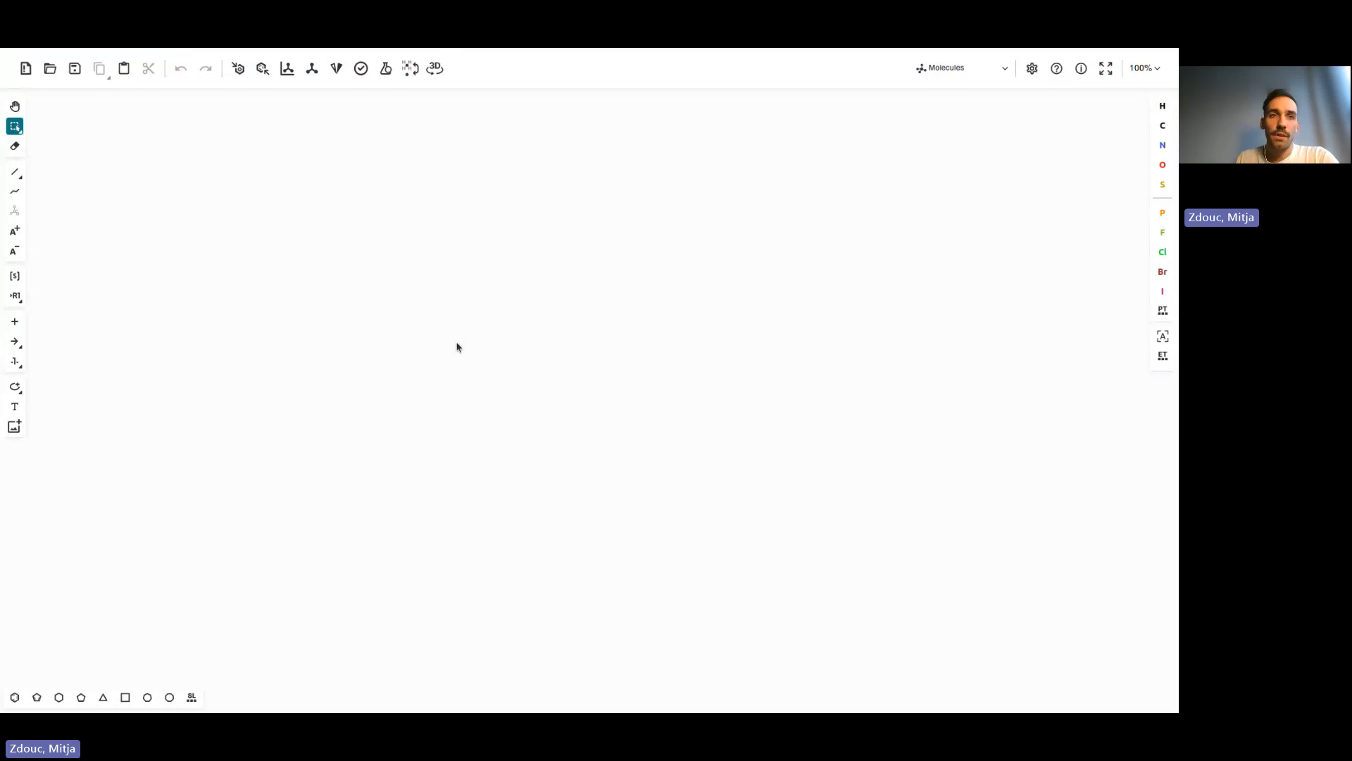
mouse_move(321, 50)
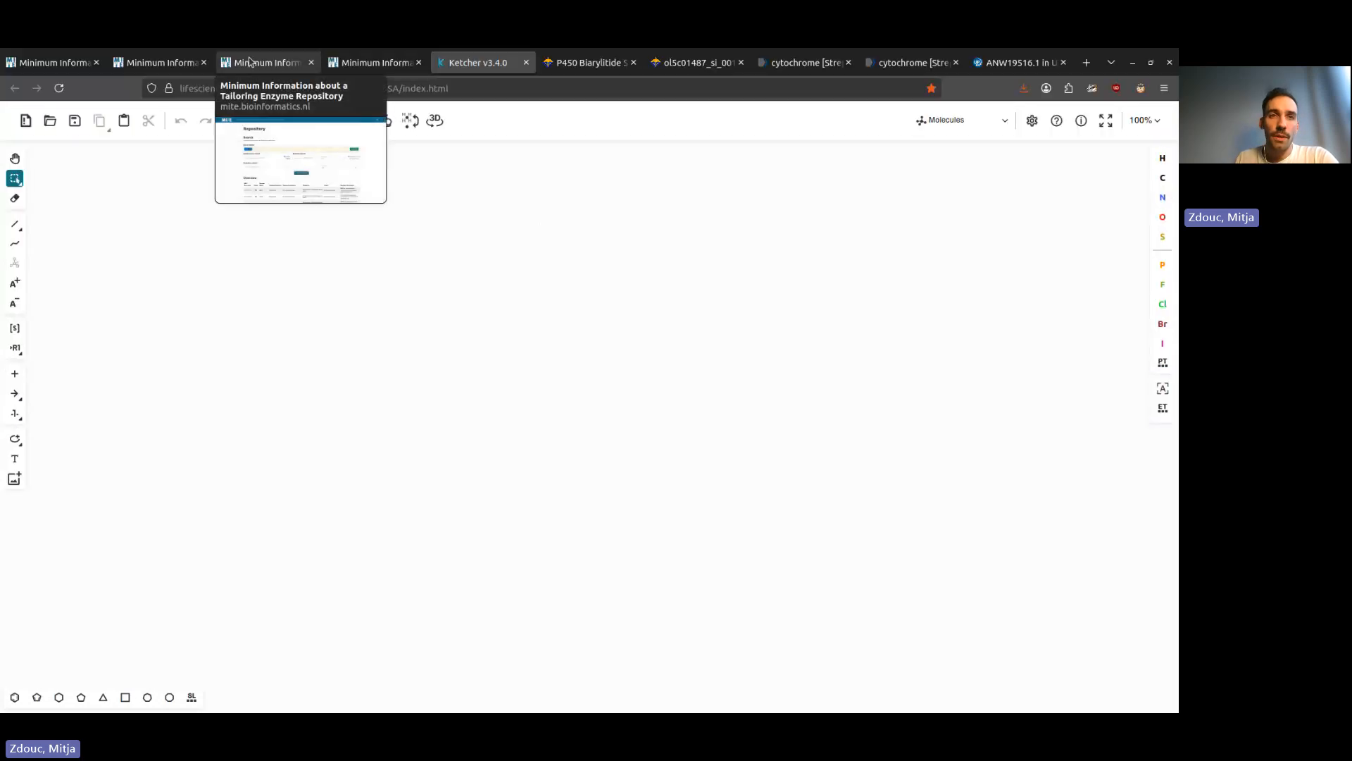
- Generate the SMILES string for the peptide sequence MRHEY with MITE's Peptide SMILES Converter and copy the result
left_click(378, 63)
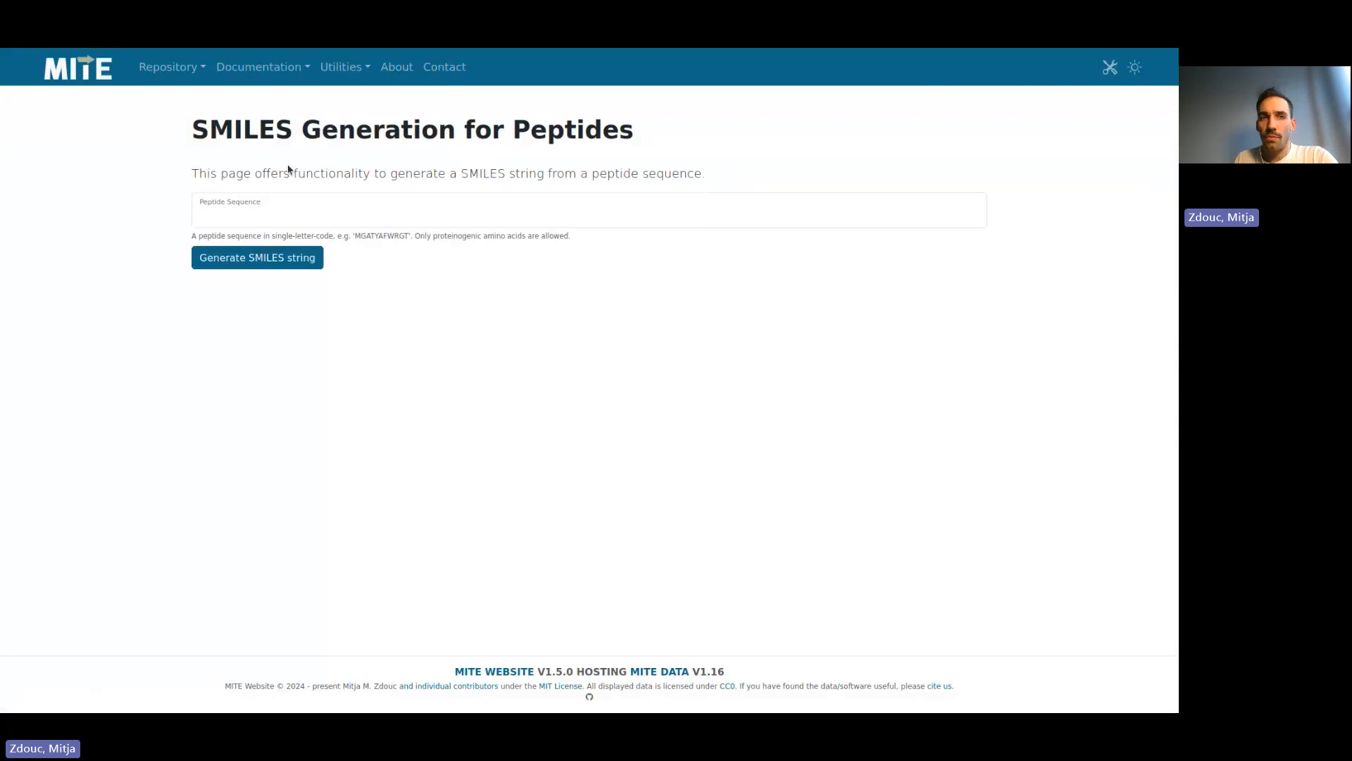
left_click(345, 66)
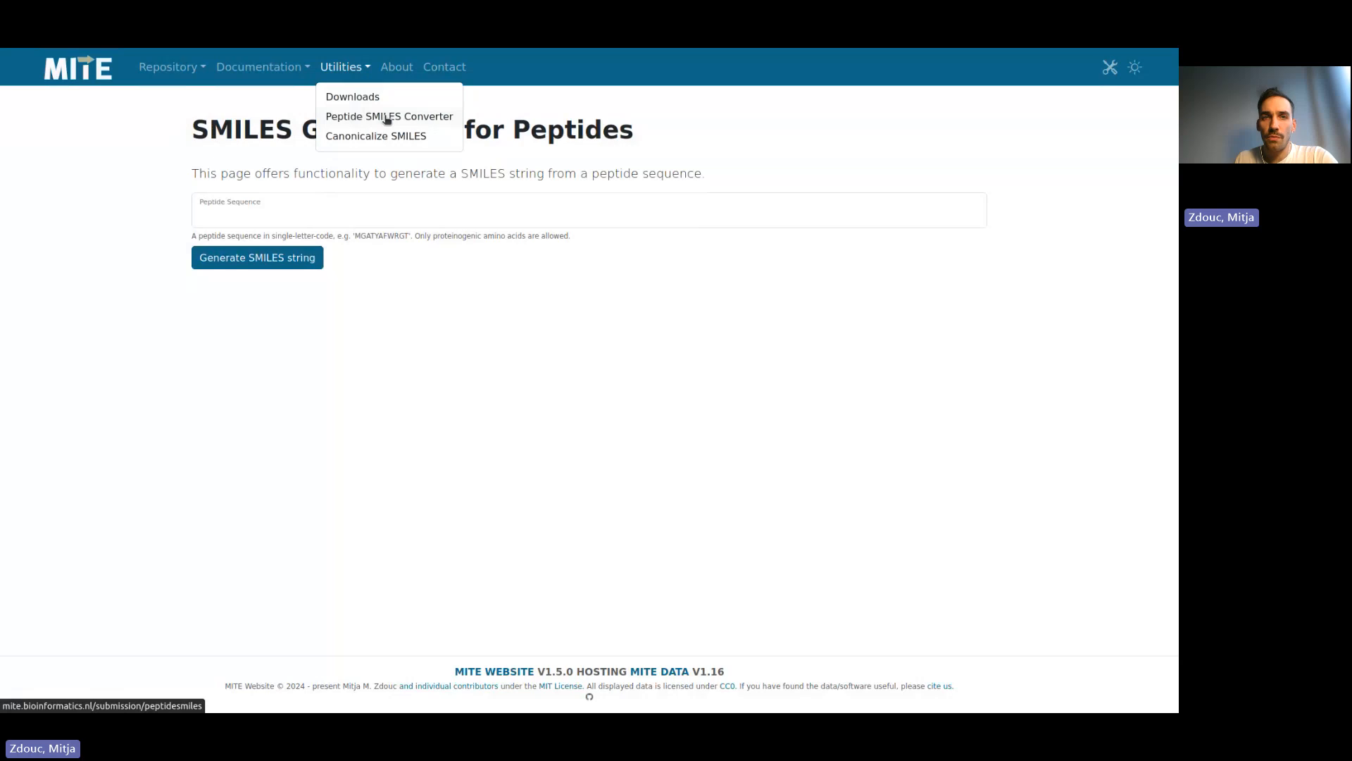
left_click(353, 210)
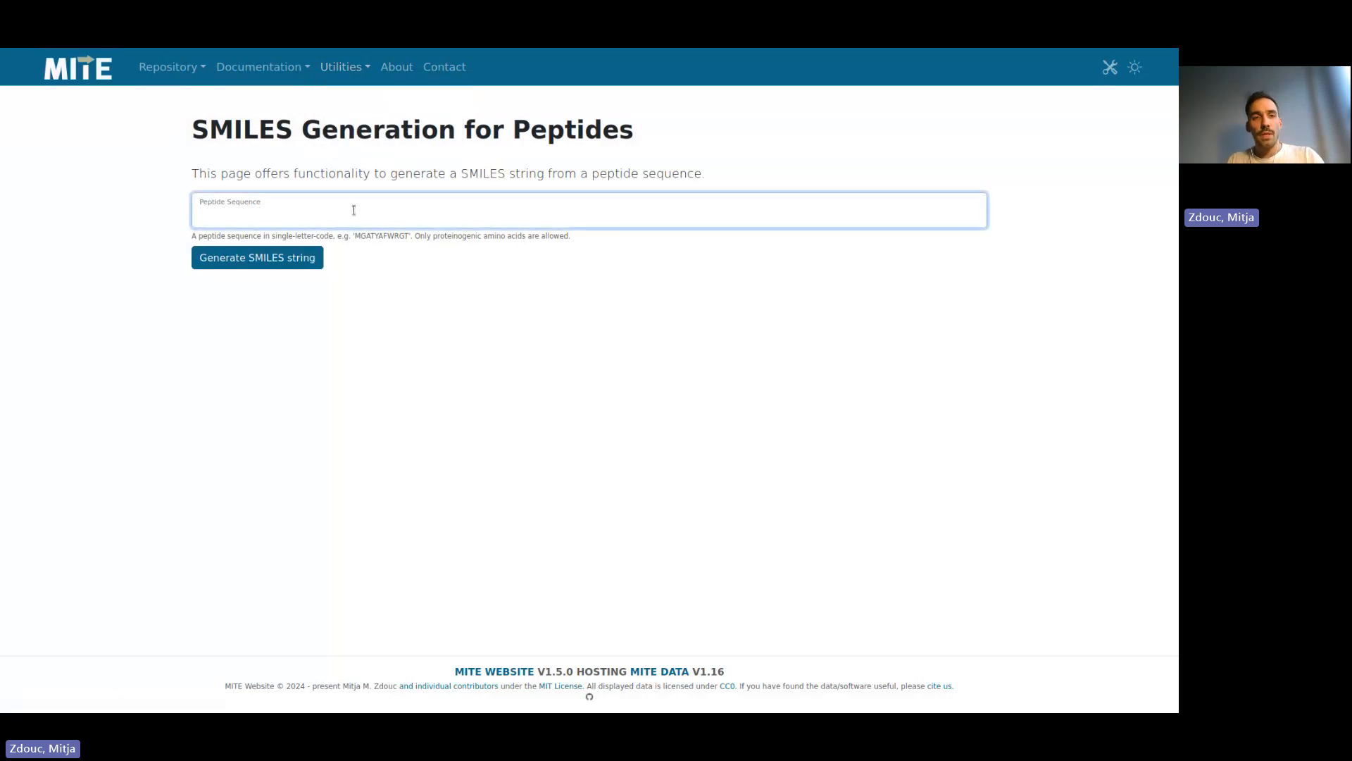
type("MR")
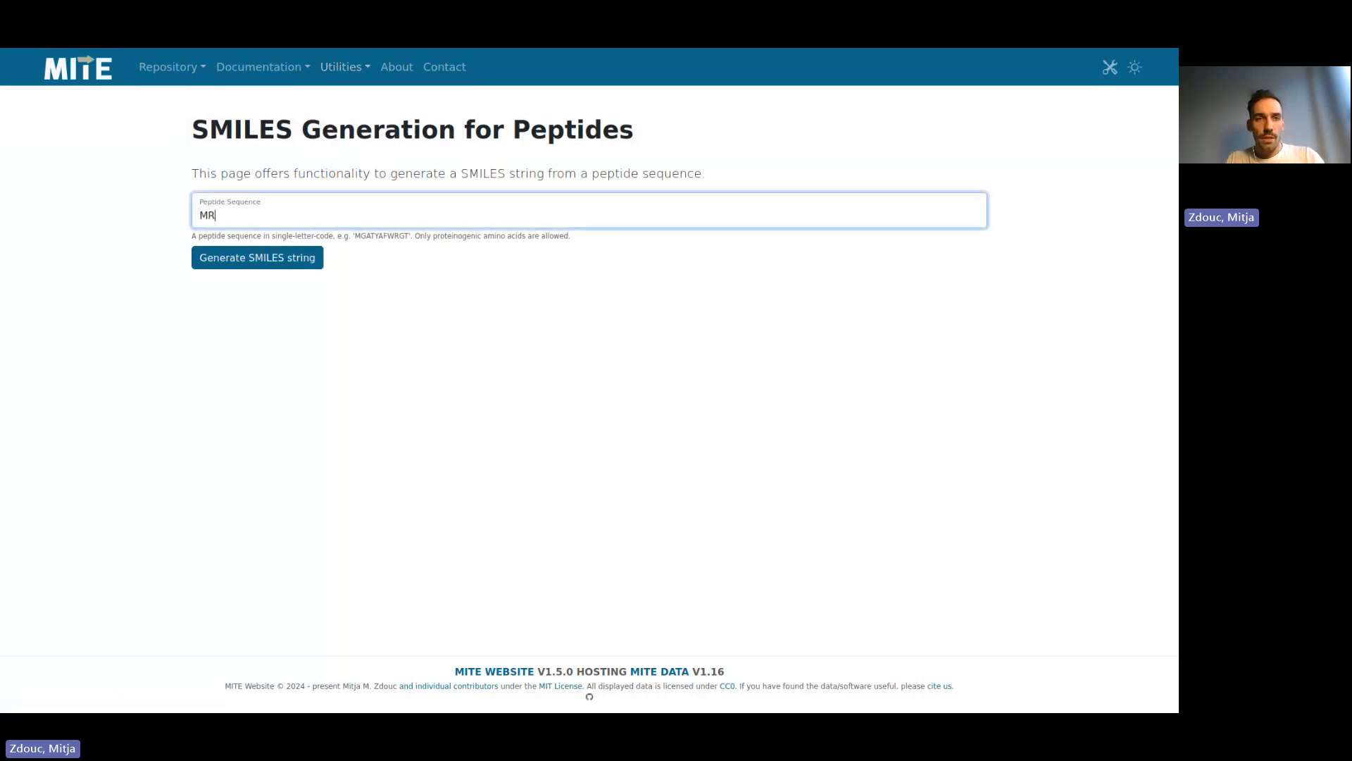
type("HEAY")
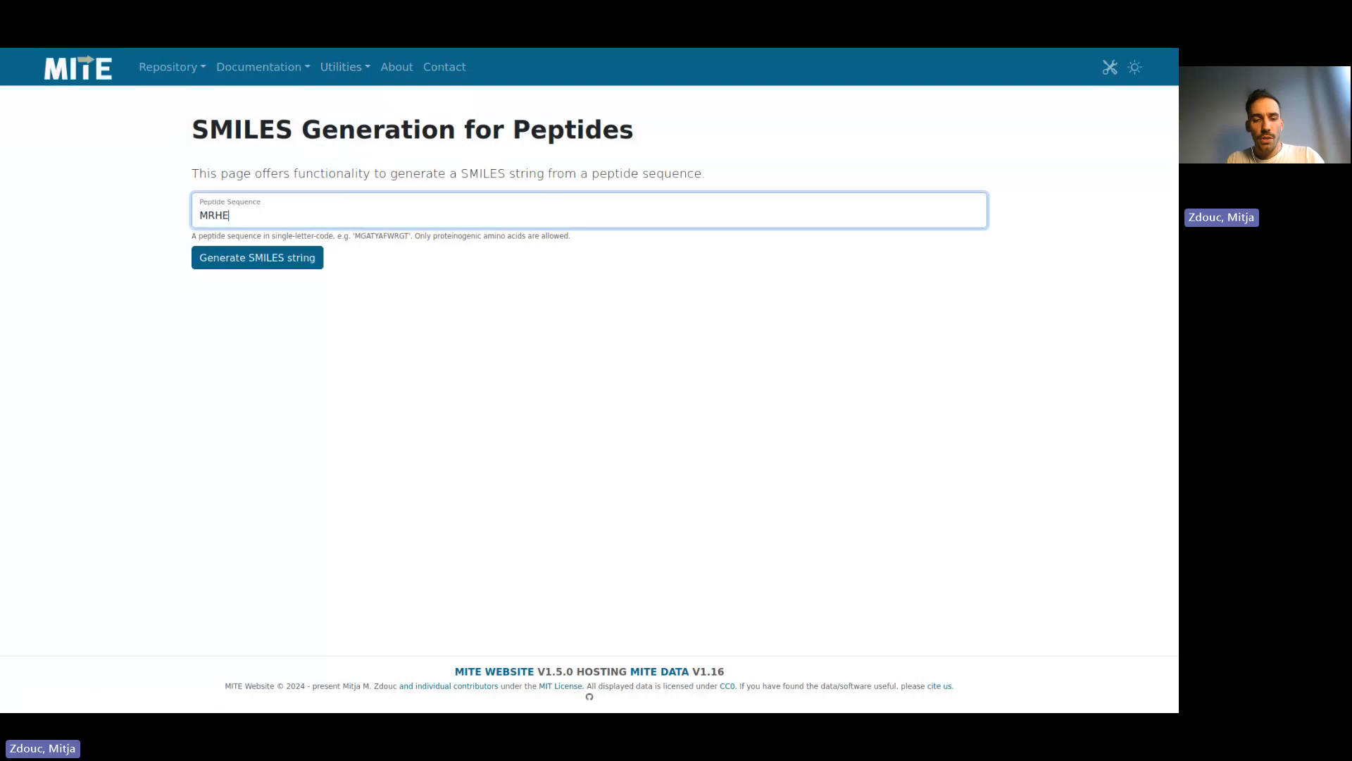
key("BackSpace")
key("BackSpace")
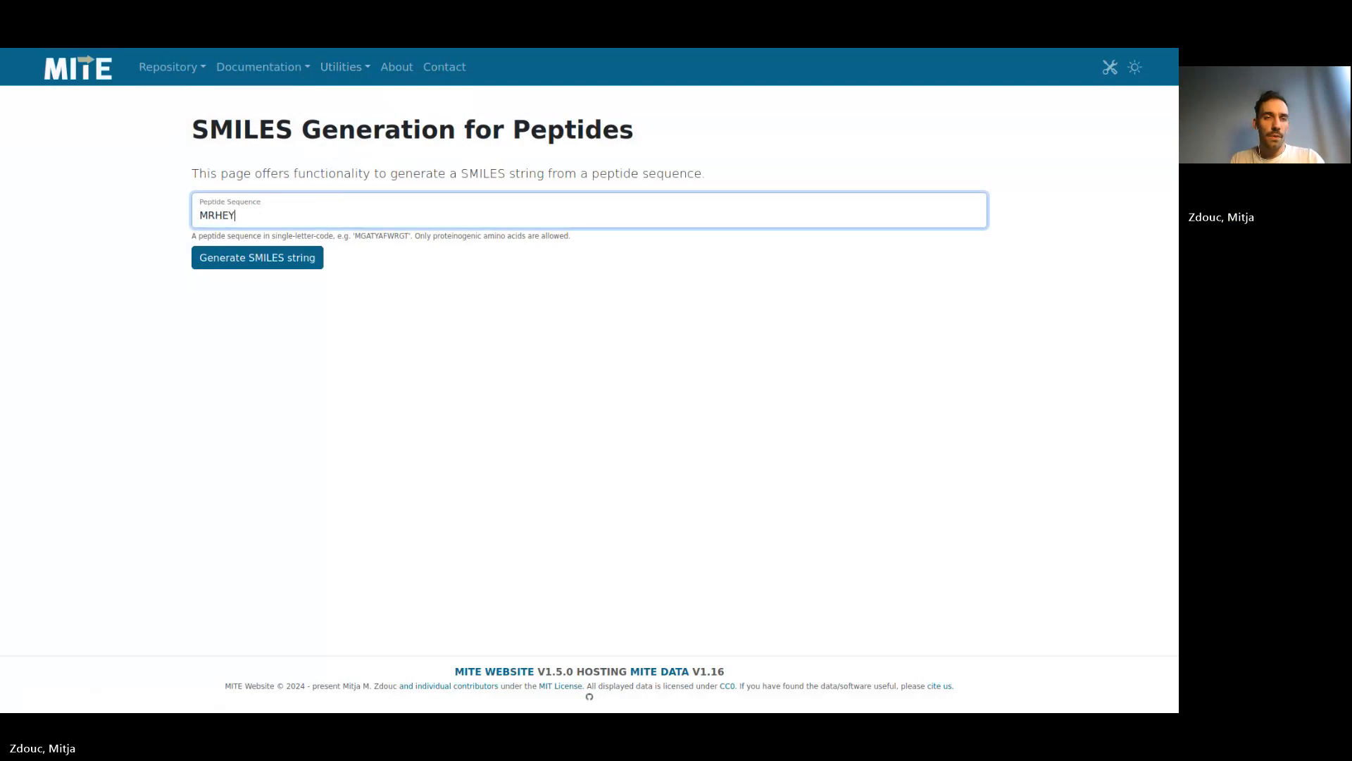
type("Y")
key("Return")
triple_click(378, 275)
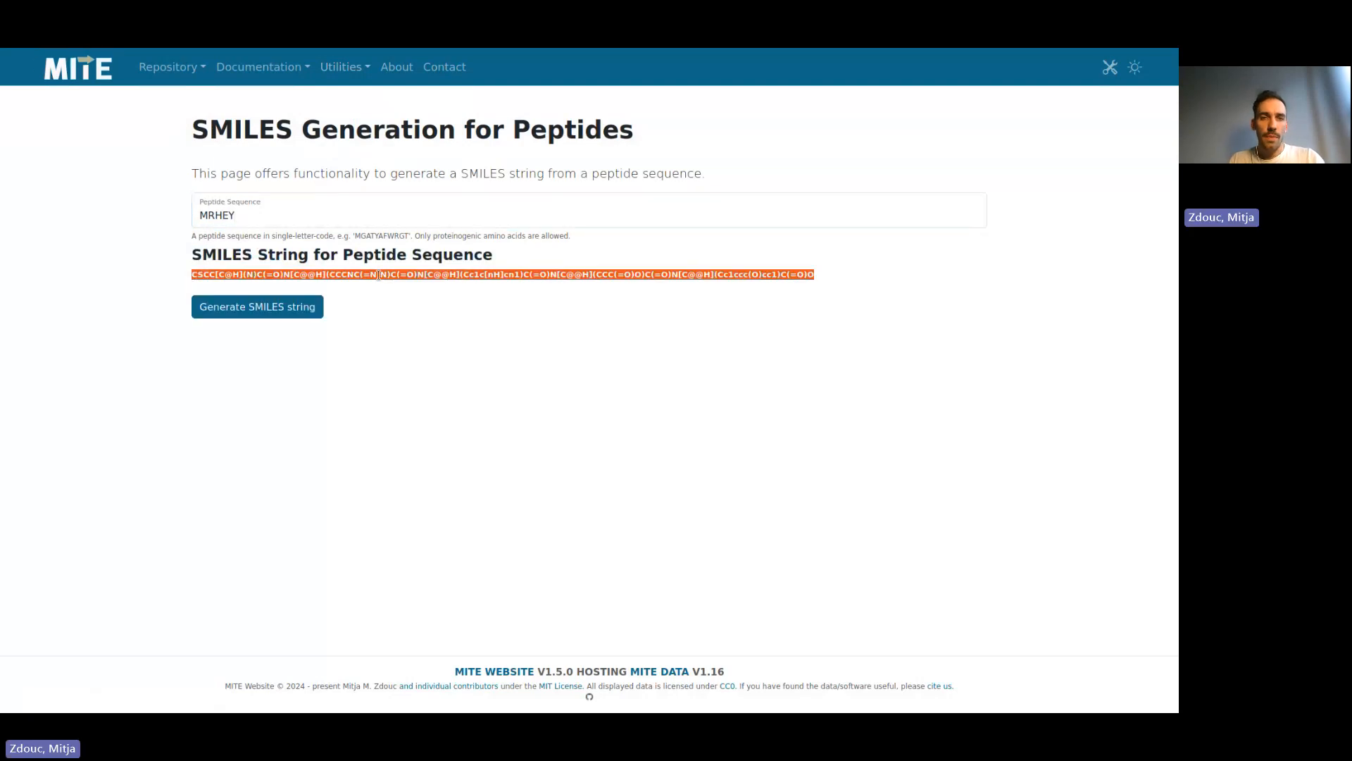
- Switch to Ketcher and paste the copied MRHEY structure onto the canvas as the reaction substrate
left_click(463, 60)
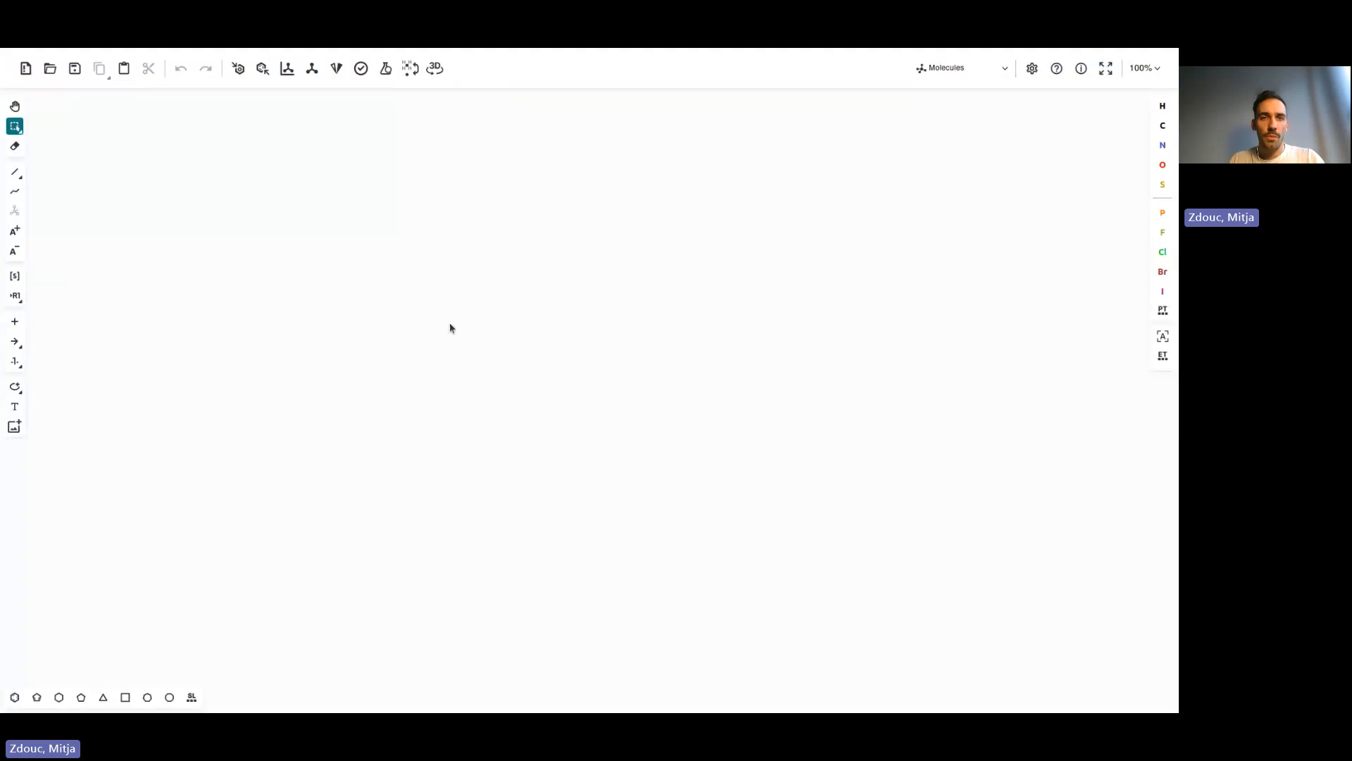
key("ctrl+v")
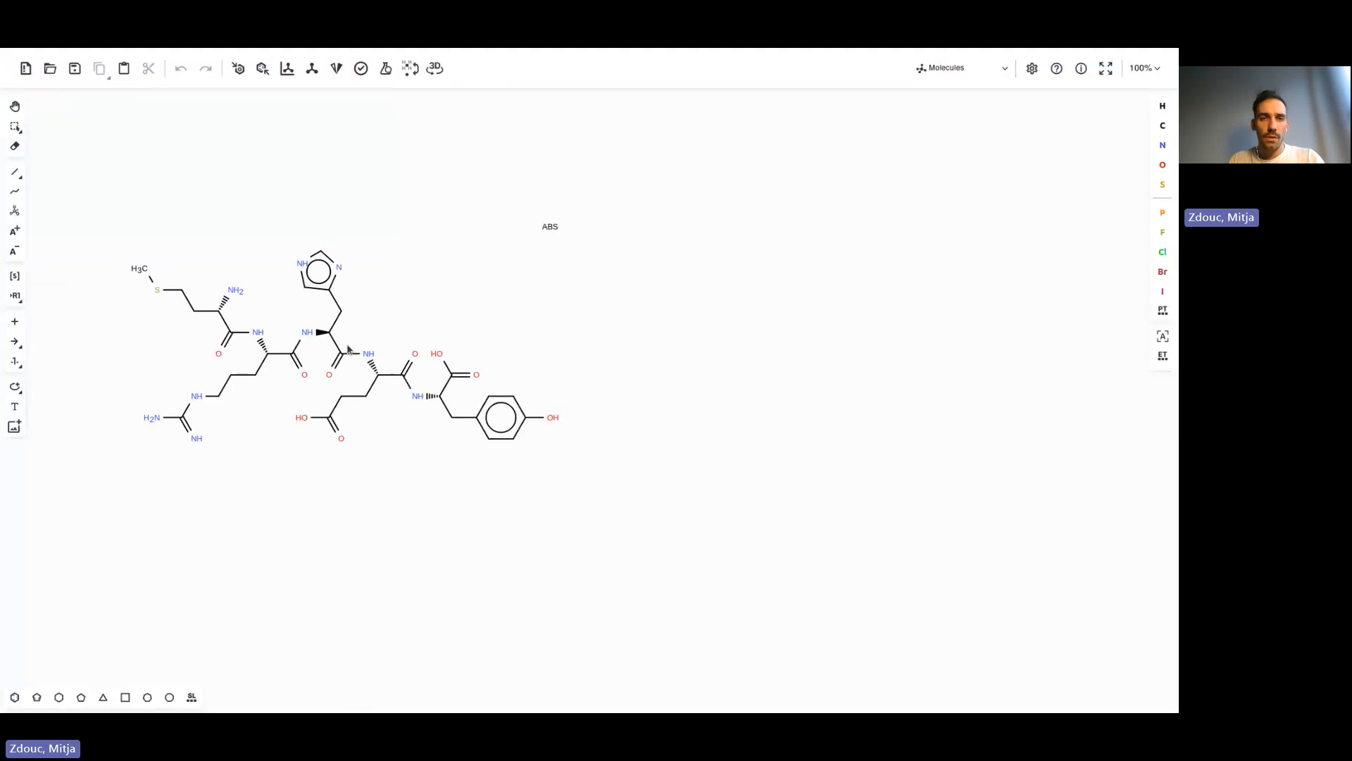
left_click(348, 350)
- Draw a reaction arrow after the substrate and paste a second copy of the peptide behind it as the product
left_click(14, 340)
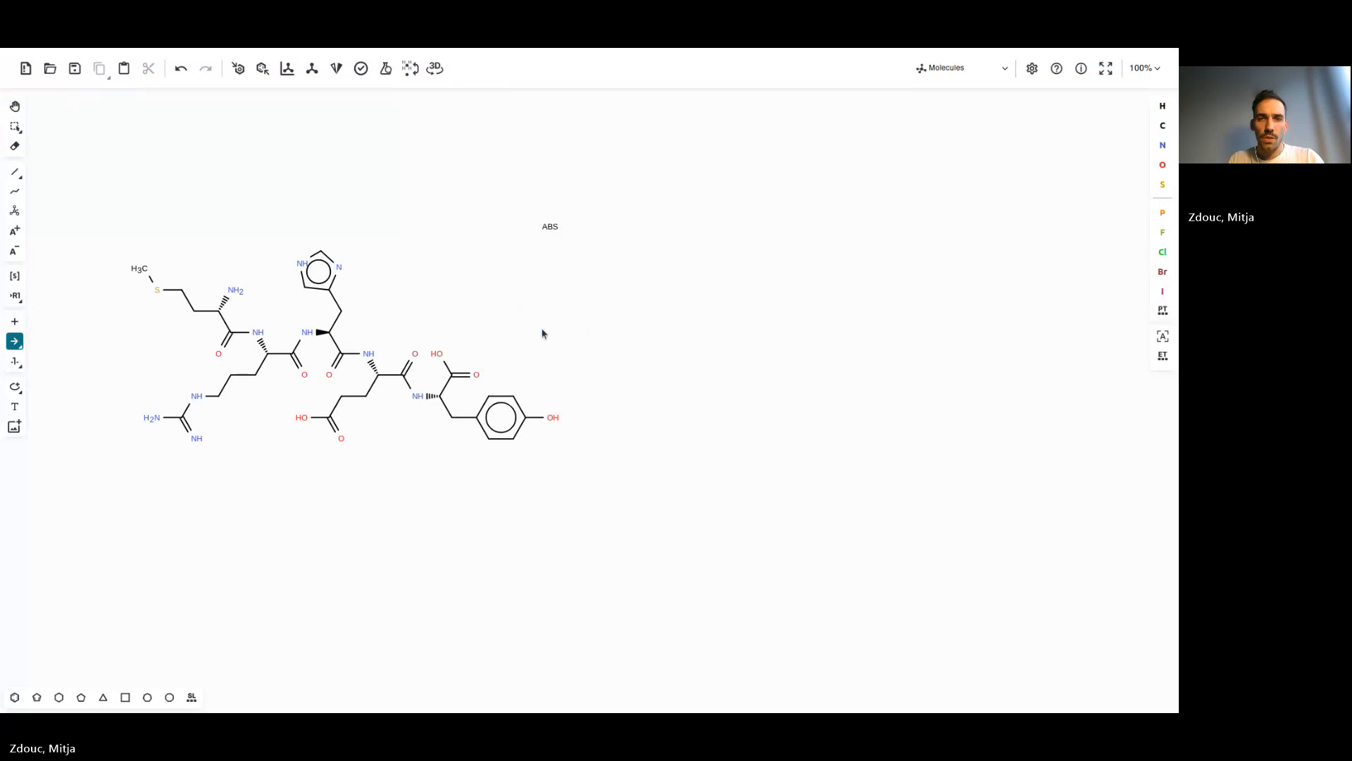
left_click_drag(542, 329, 582, 329)
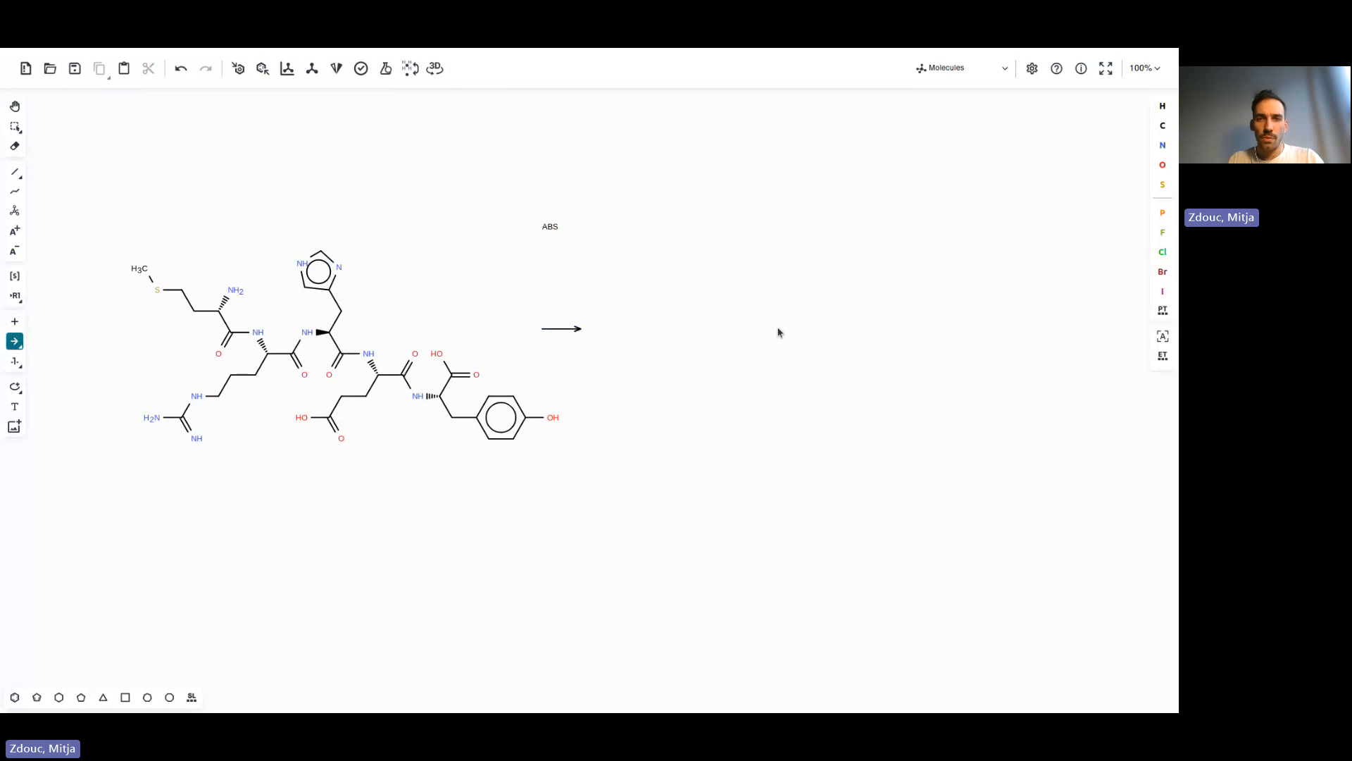
key("ctrl+v")
left_click(816, 338)
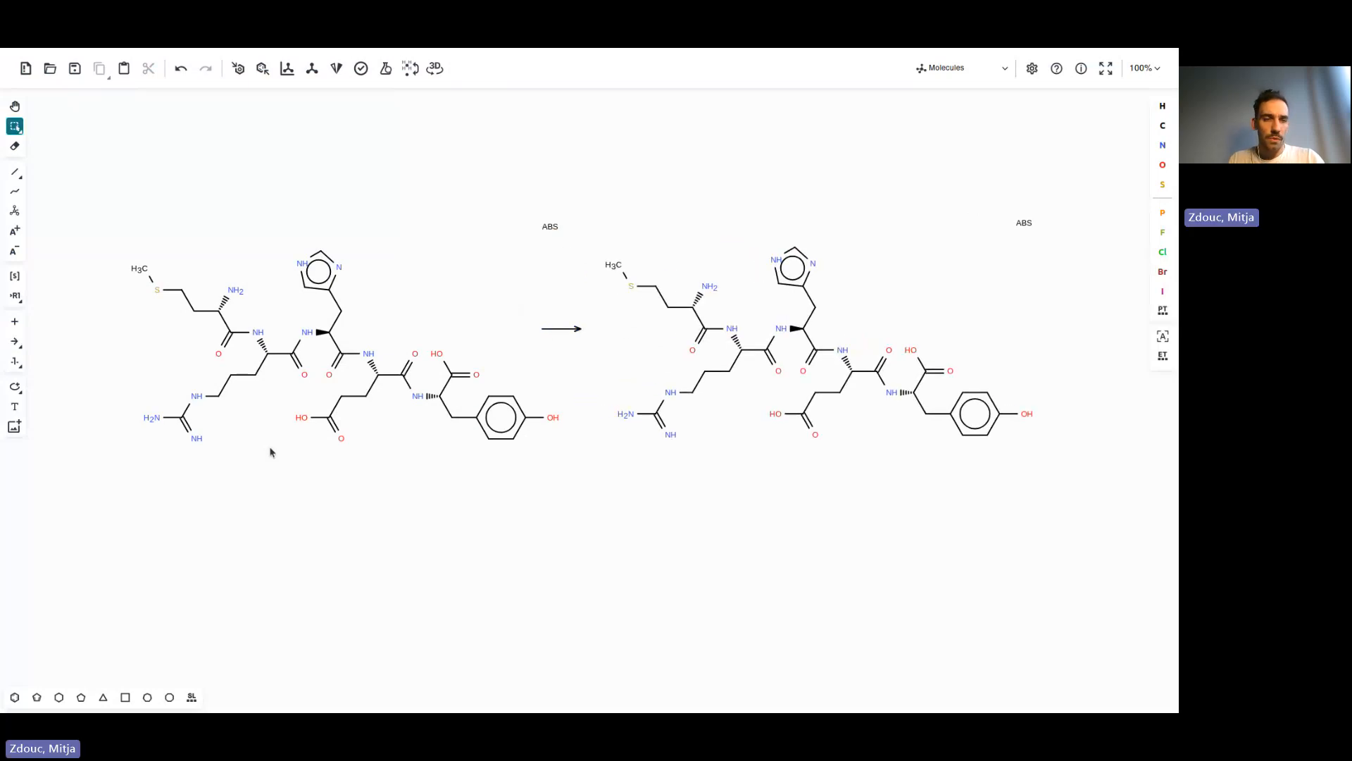
- Apply Reaction Auto-Mapping in Discard mode to the whole reaction to number the substrate and product atoms
key("ctrl+a")
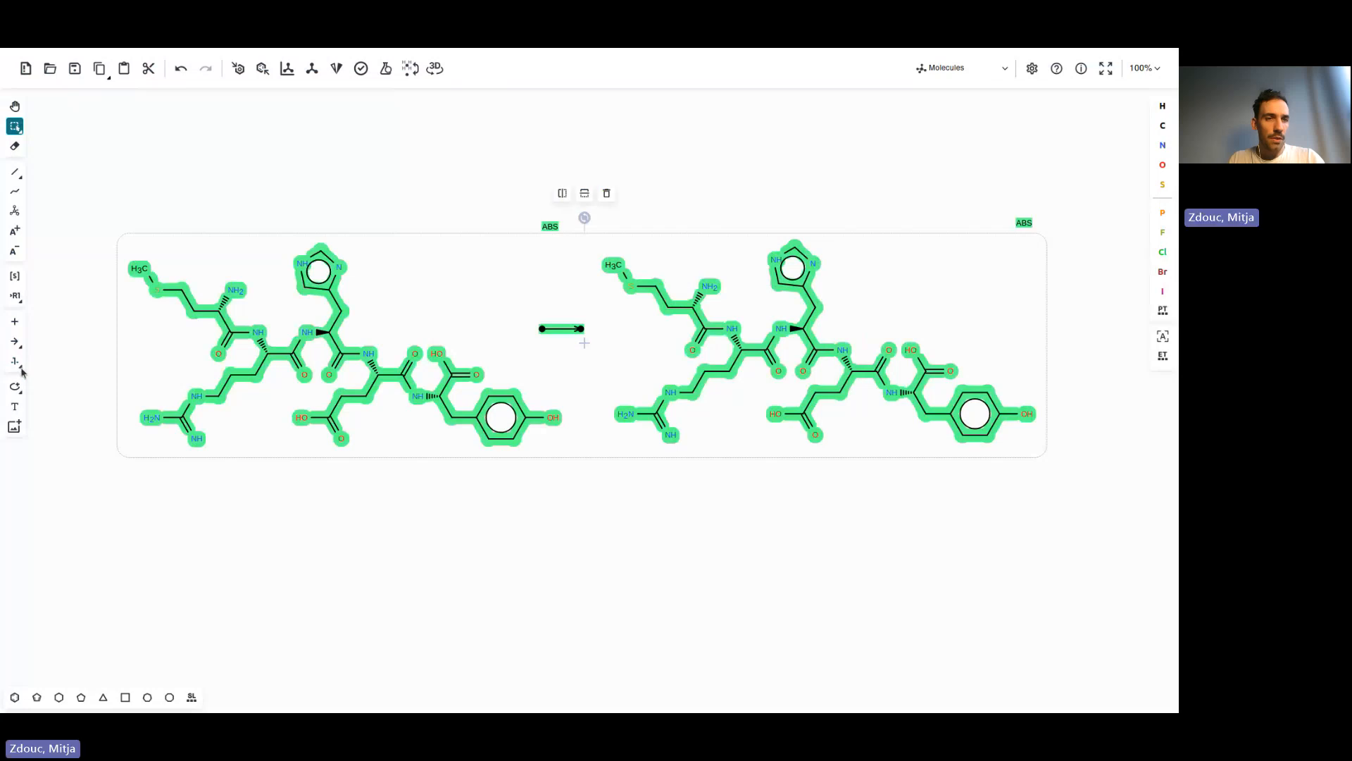
left_click(17, 362)
left_click(81, 364)
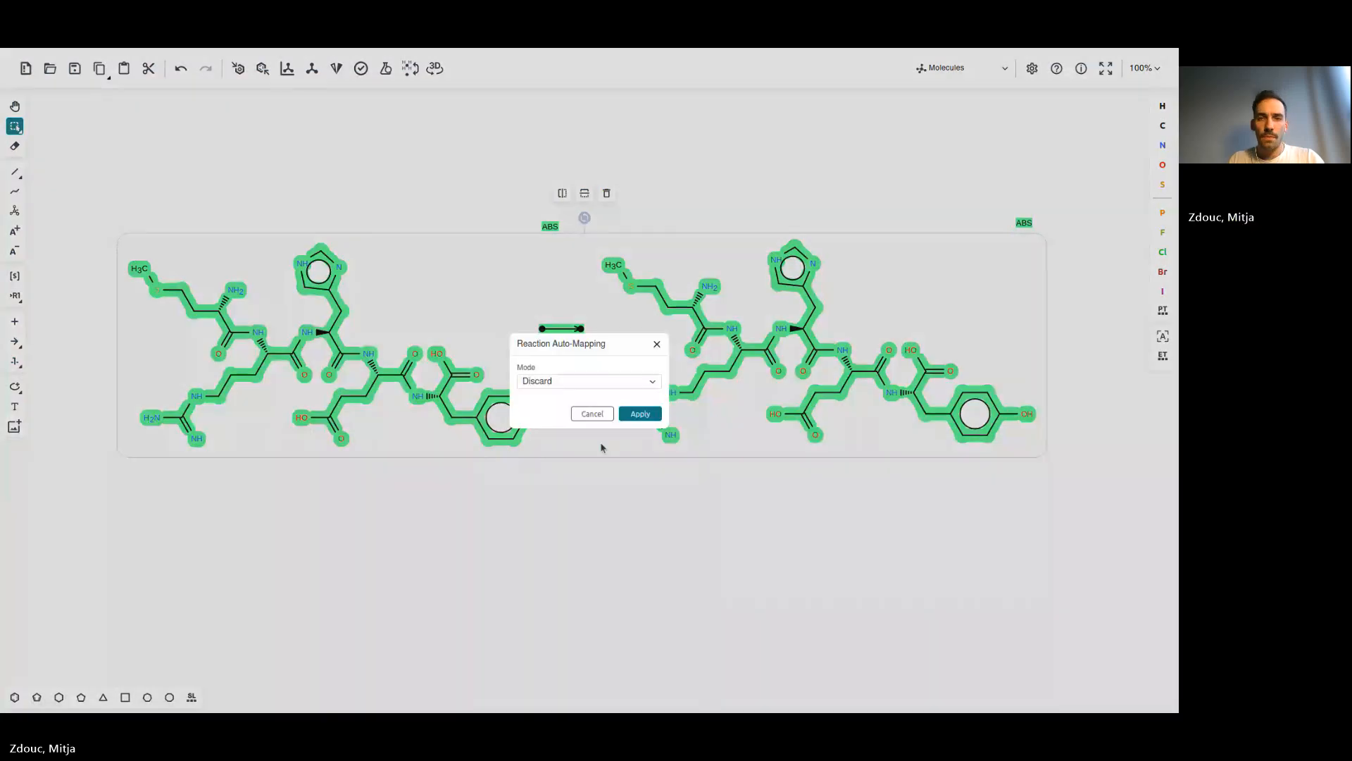
left_click(641, 414)
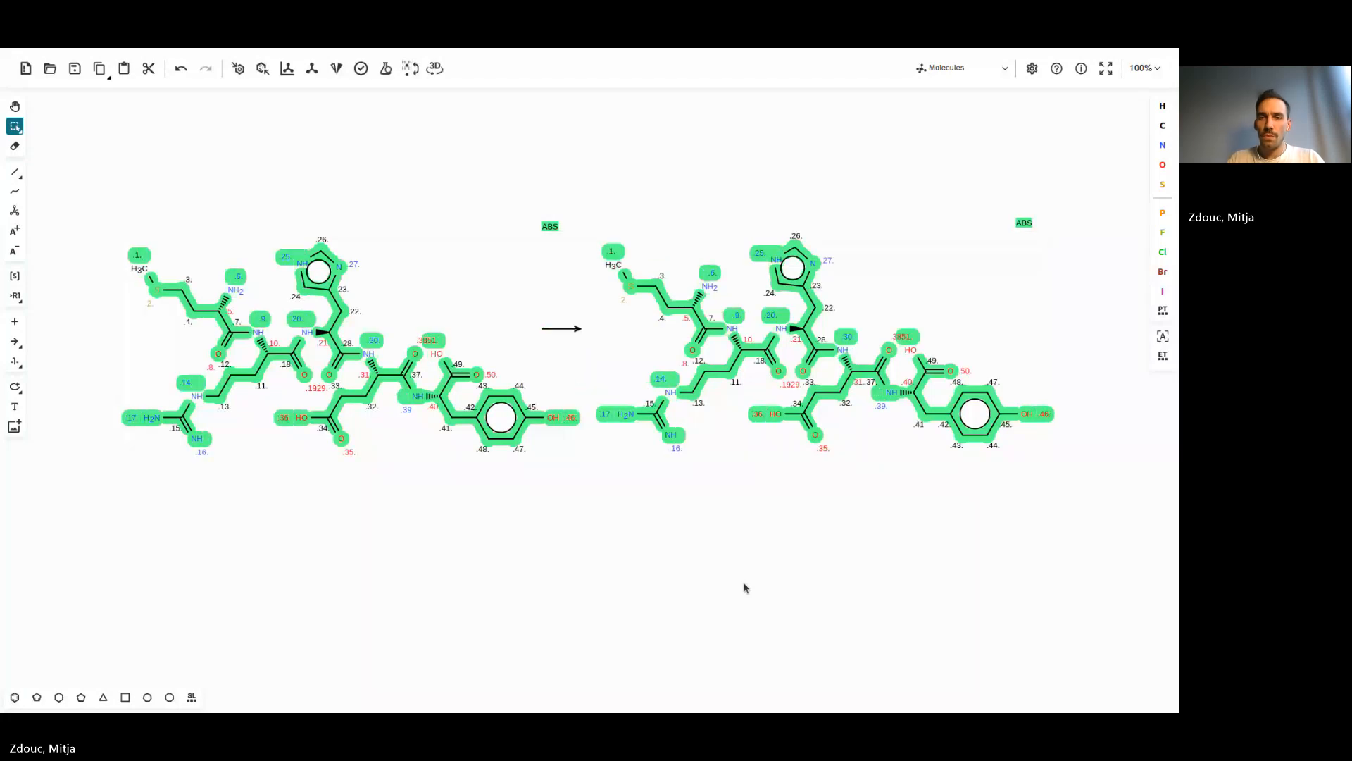
- Clear the selection and draw a single bond in the product from tyrosine oxygen 46 to histidine ring carbon 26
left_click(947, 665)
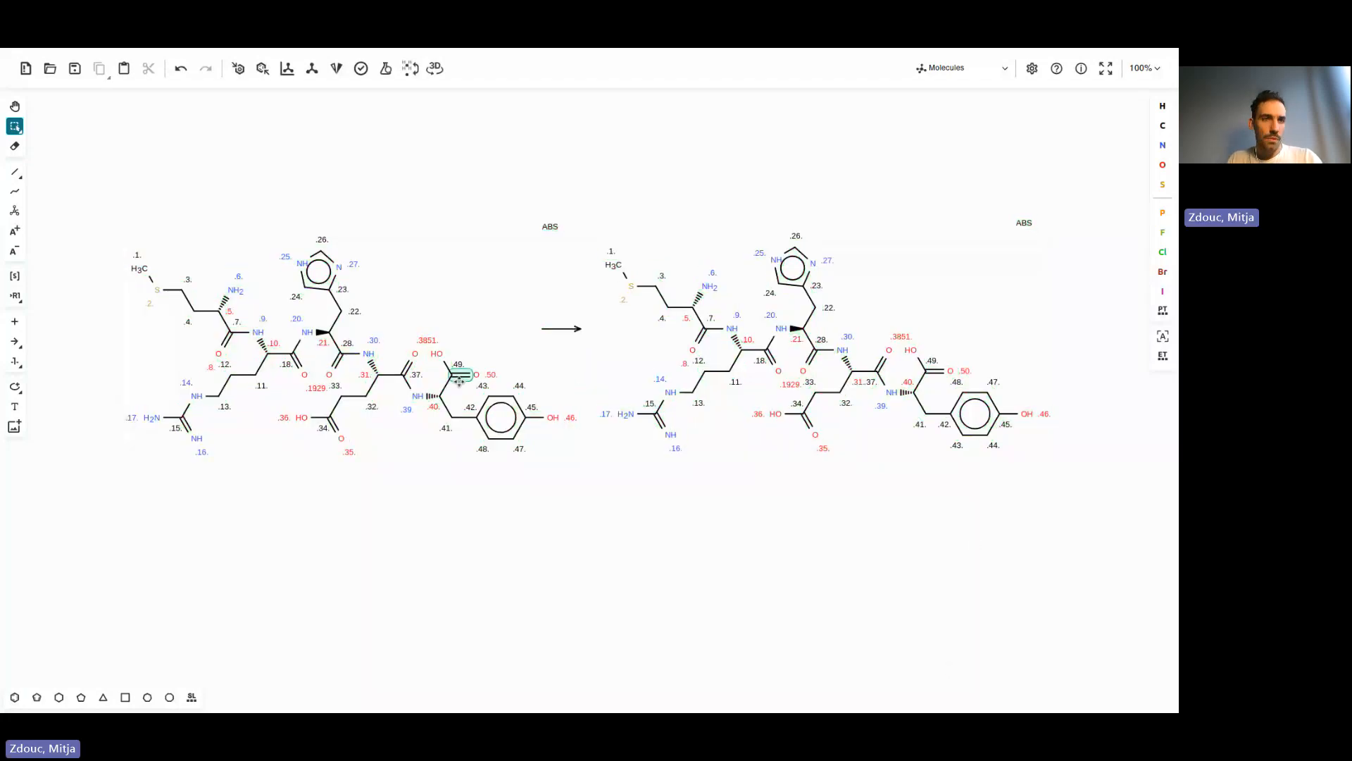
left_click(15, 171)
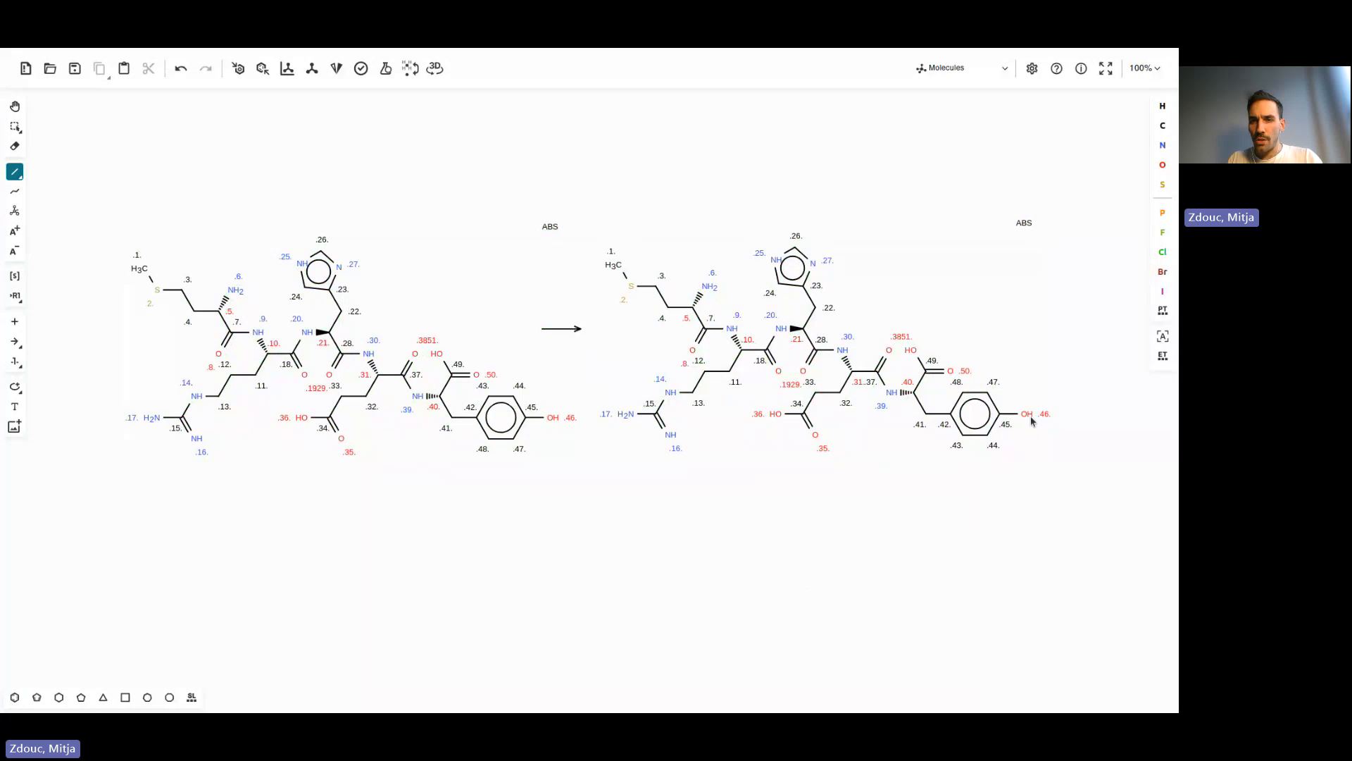
left_click_drag(1032, 421, 794, 252)
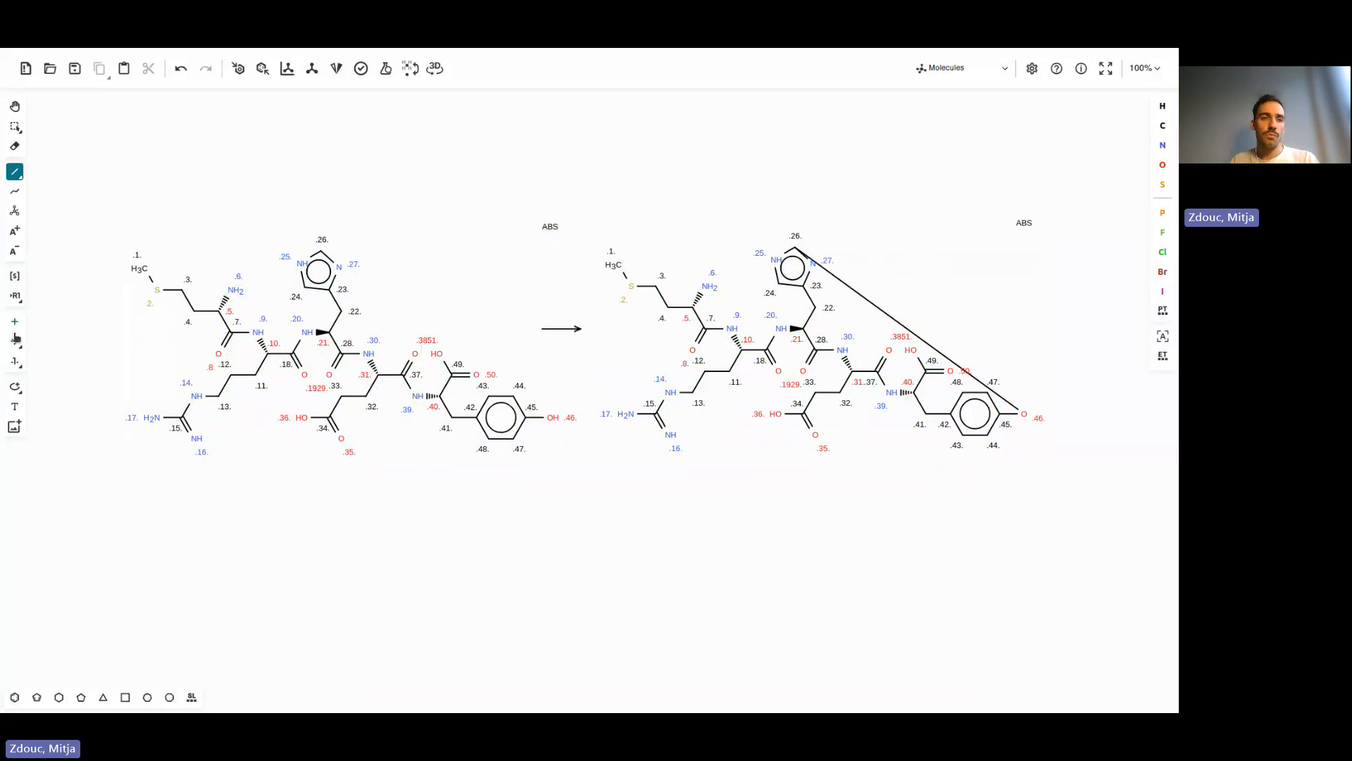
- Erase the glutamate side chain, atoms 32 to 36, from both the substrate and the product
left_click(14, 146)
left_click_drag(355, 473, 271, 389)
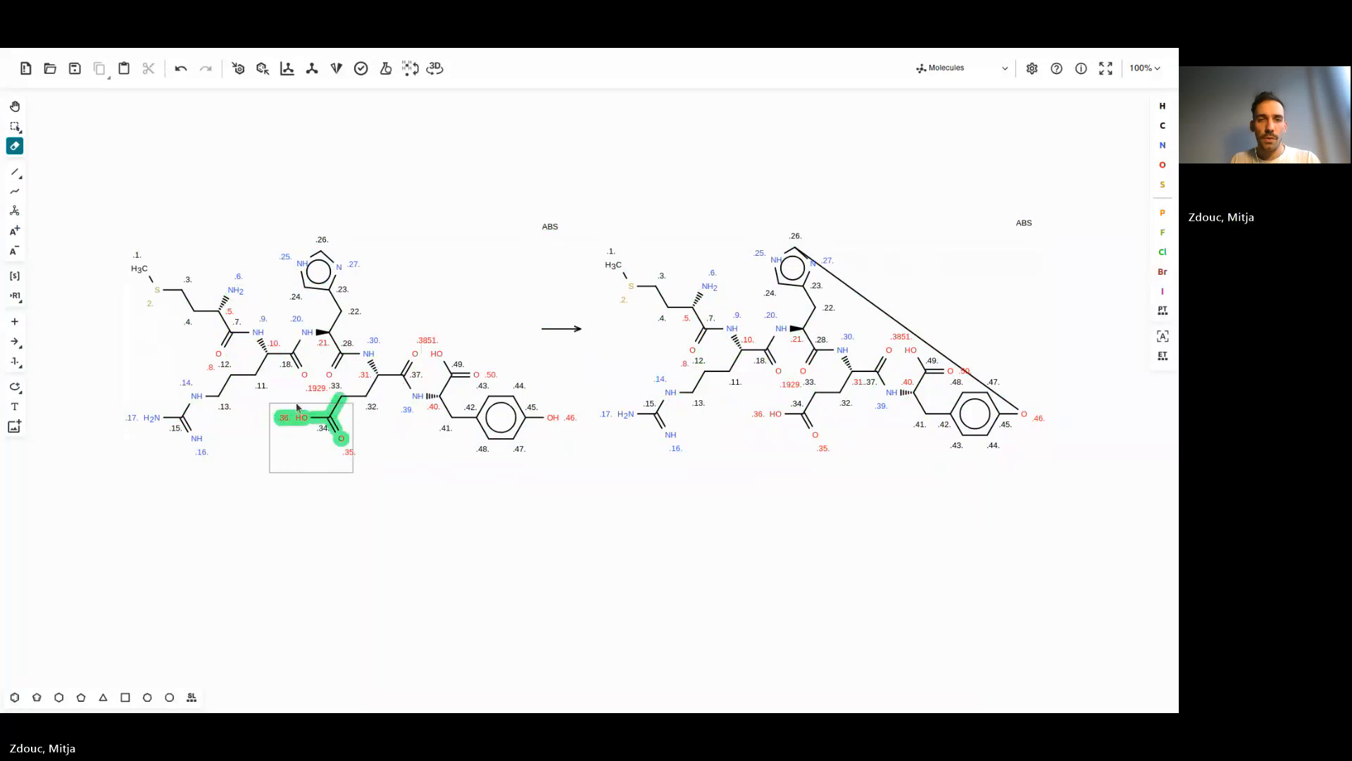
left_click(347, 402)
left_click(363, 398)
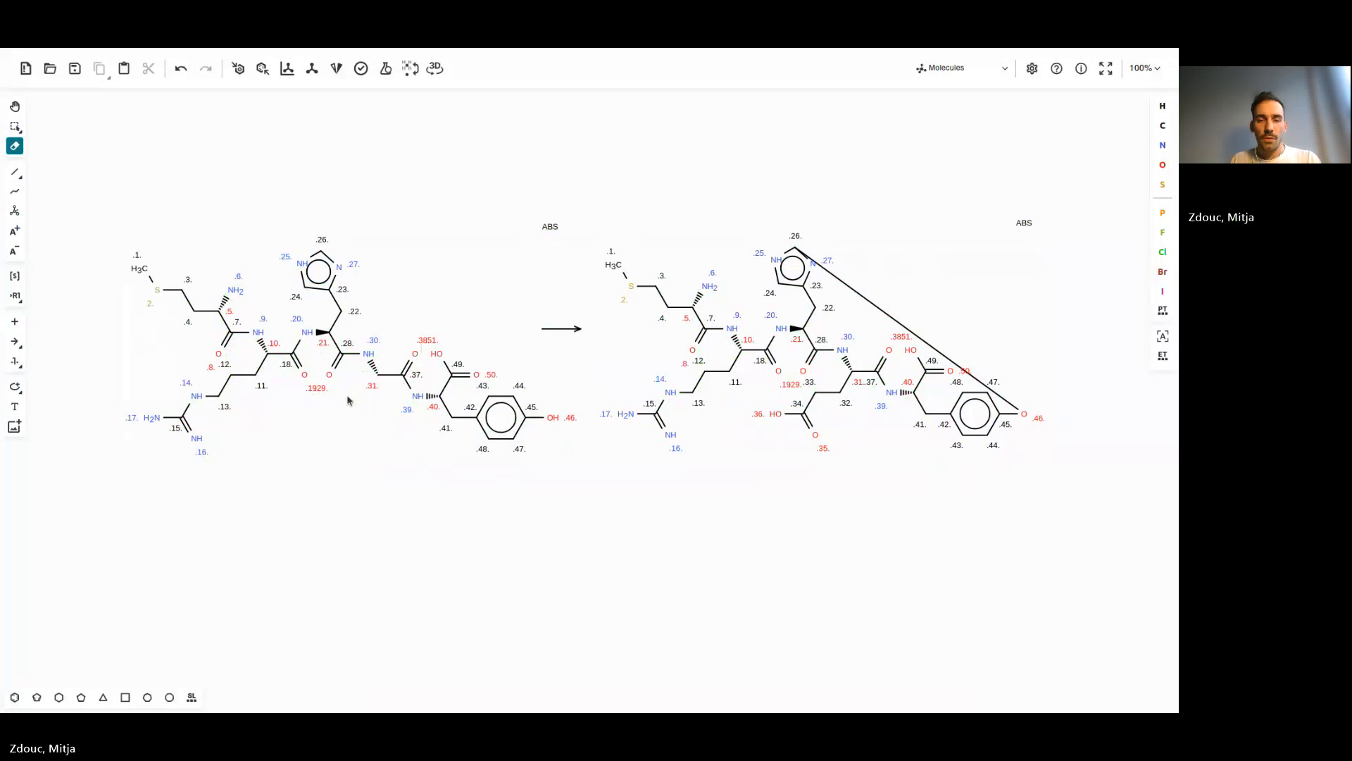
mouse_move(834, 461)
left_mouse_down()
mouse_move(752, 405)
mouse_move(821, 396)
left_mouse_up()
left_click(830, 396)
left_click(837, 393)
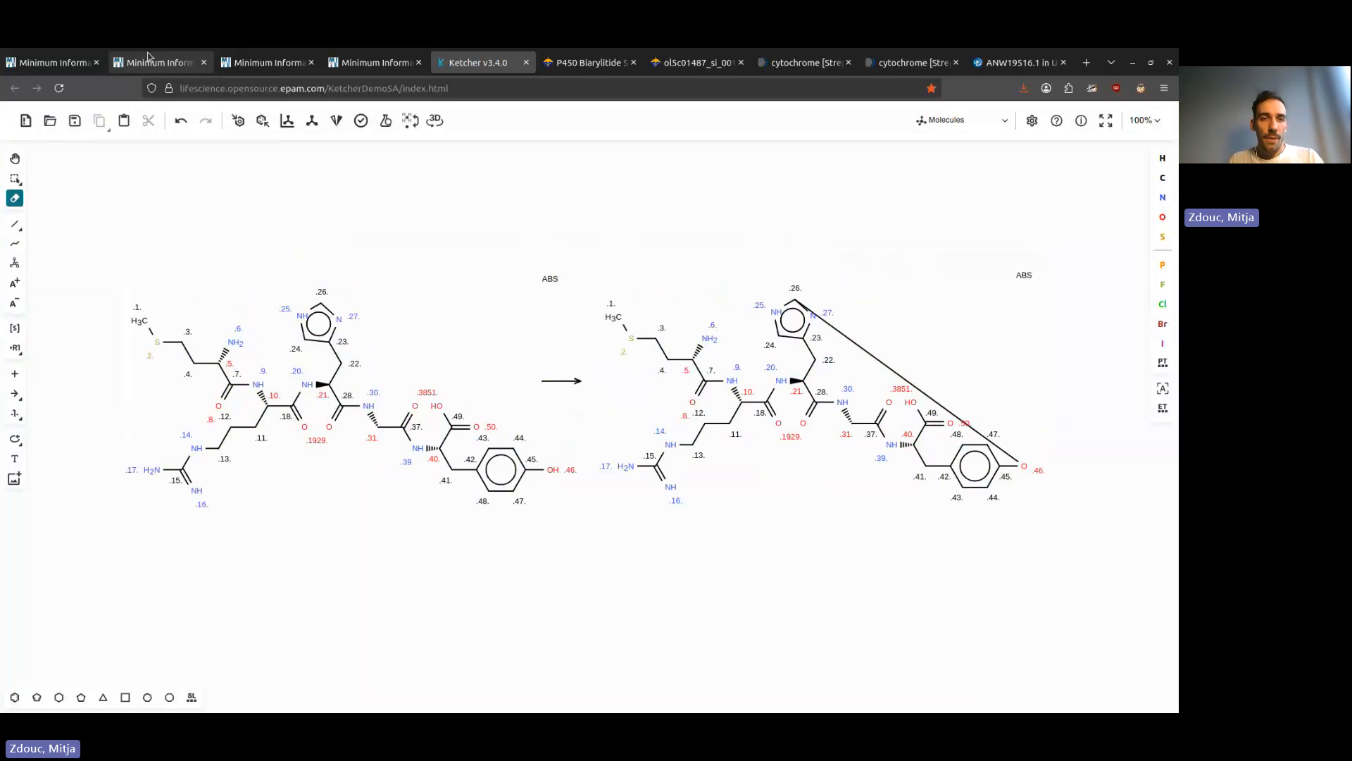
- Return to the ShyB draft in MITE's entry form and review the general information and known reactions of Reactions #1 and #2
left_click(143, 54)
scroll(310, 312, "down", 1)
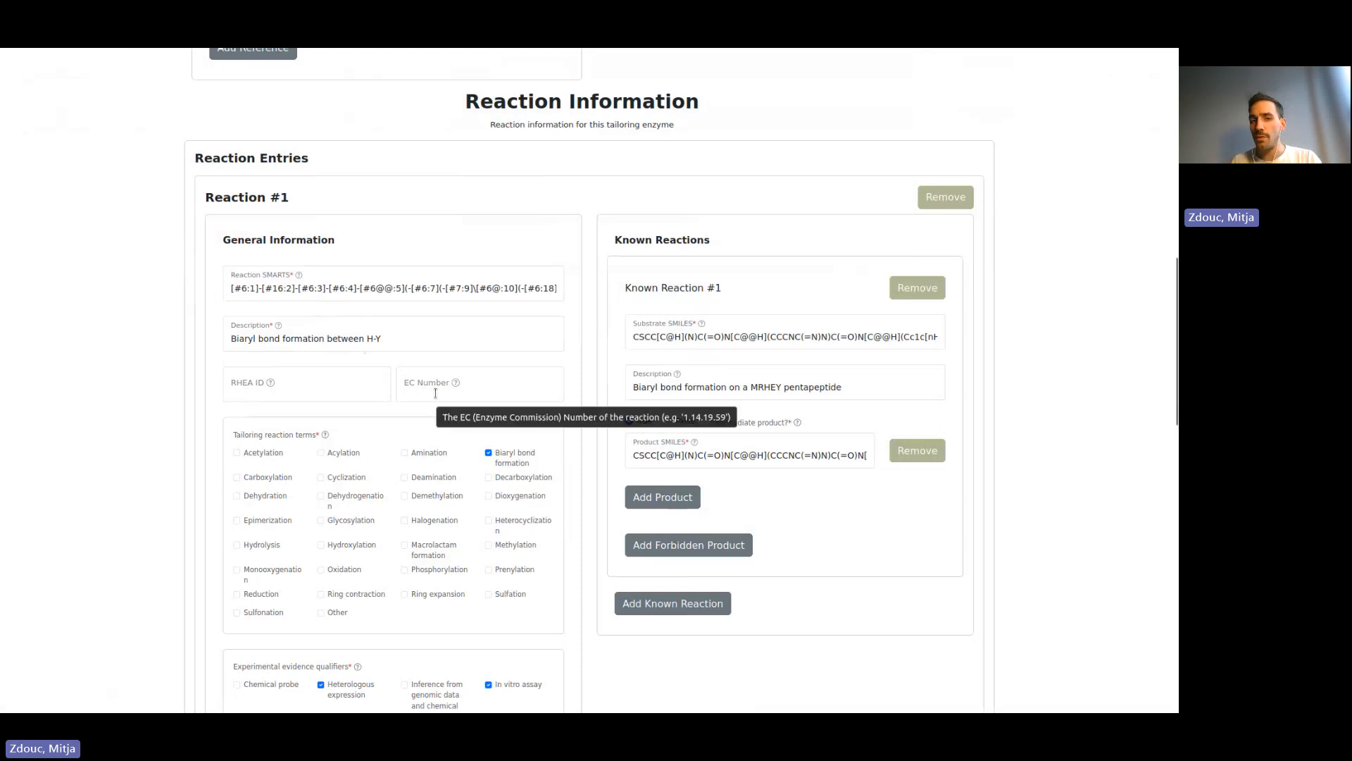
scroll(210, 430, "down", 1)
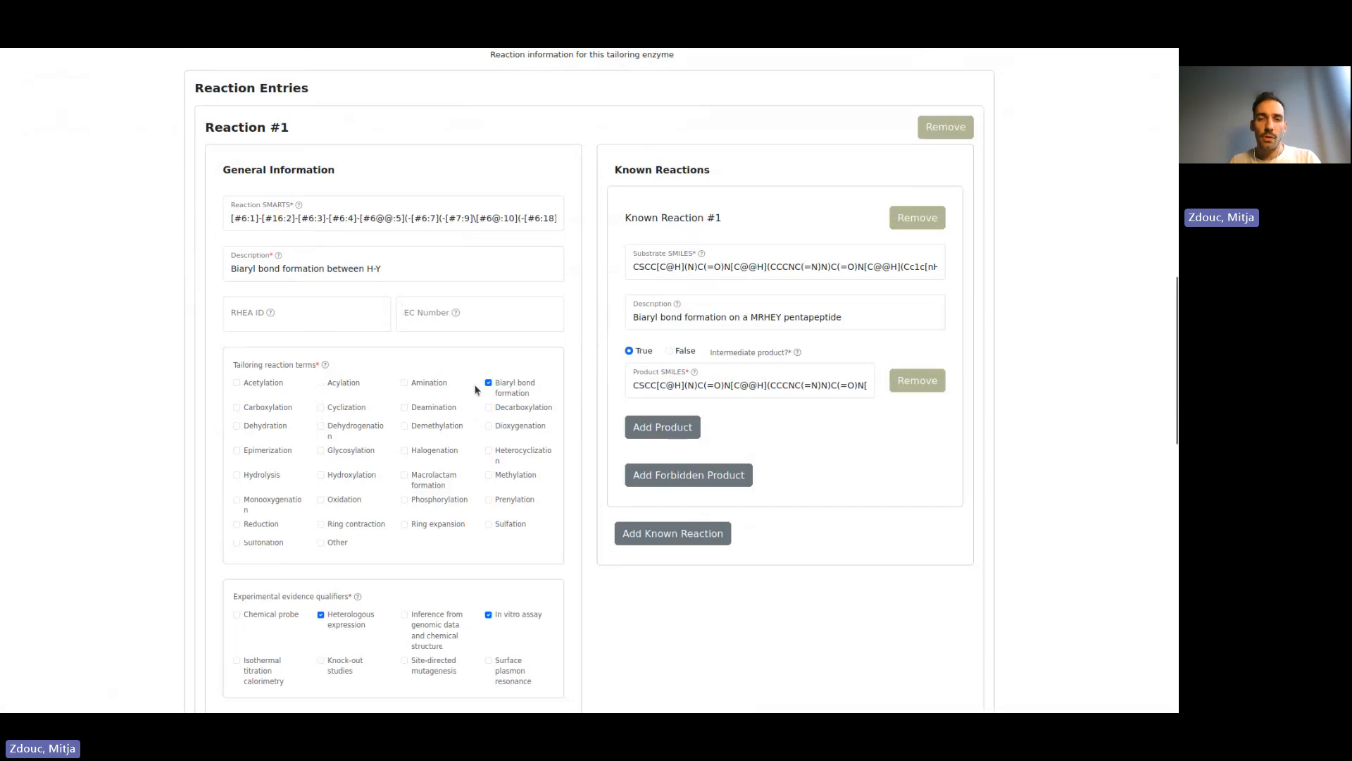
scroll(475, 396, "down", 2)
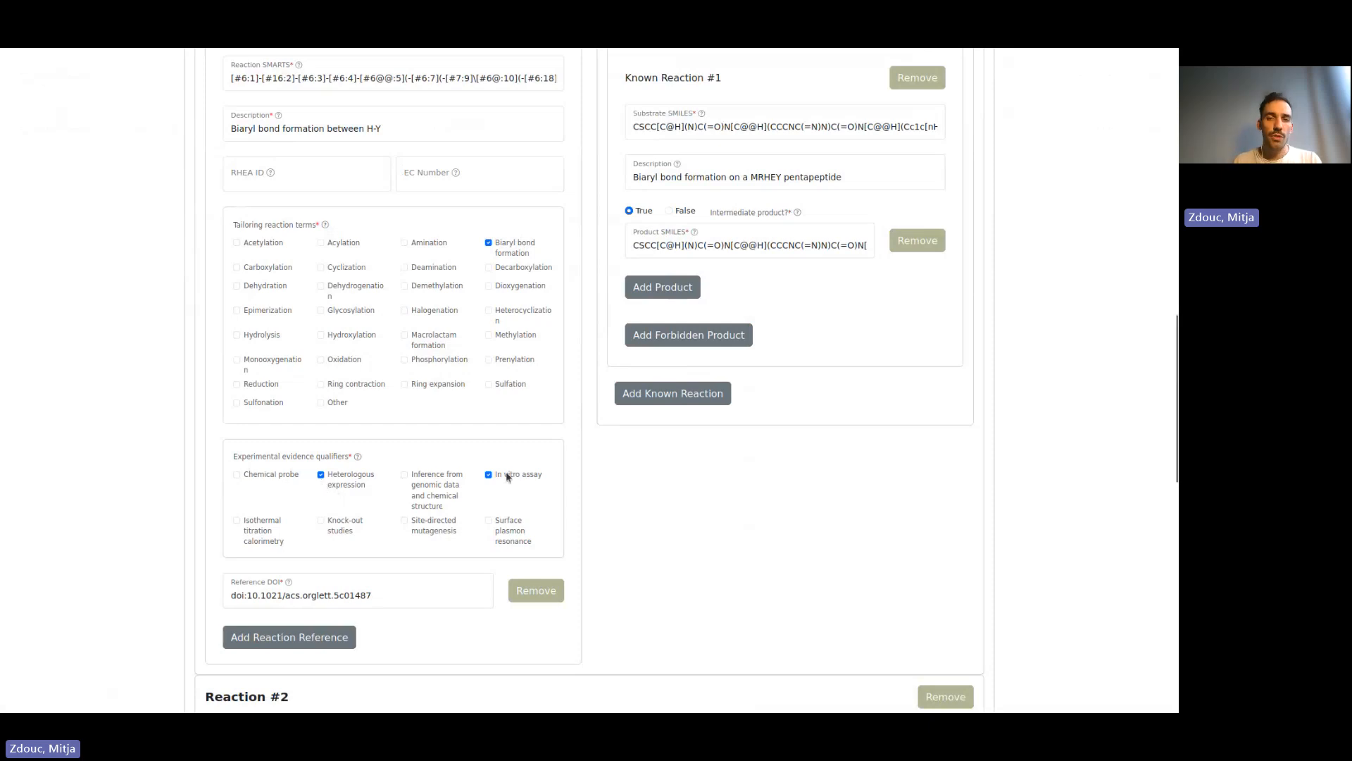
scroll(669, 513, "up", 5)
scroll(915, 395, "down", 1)
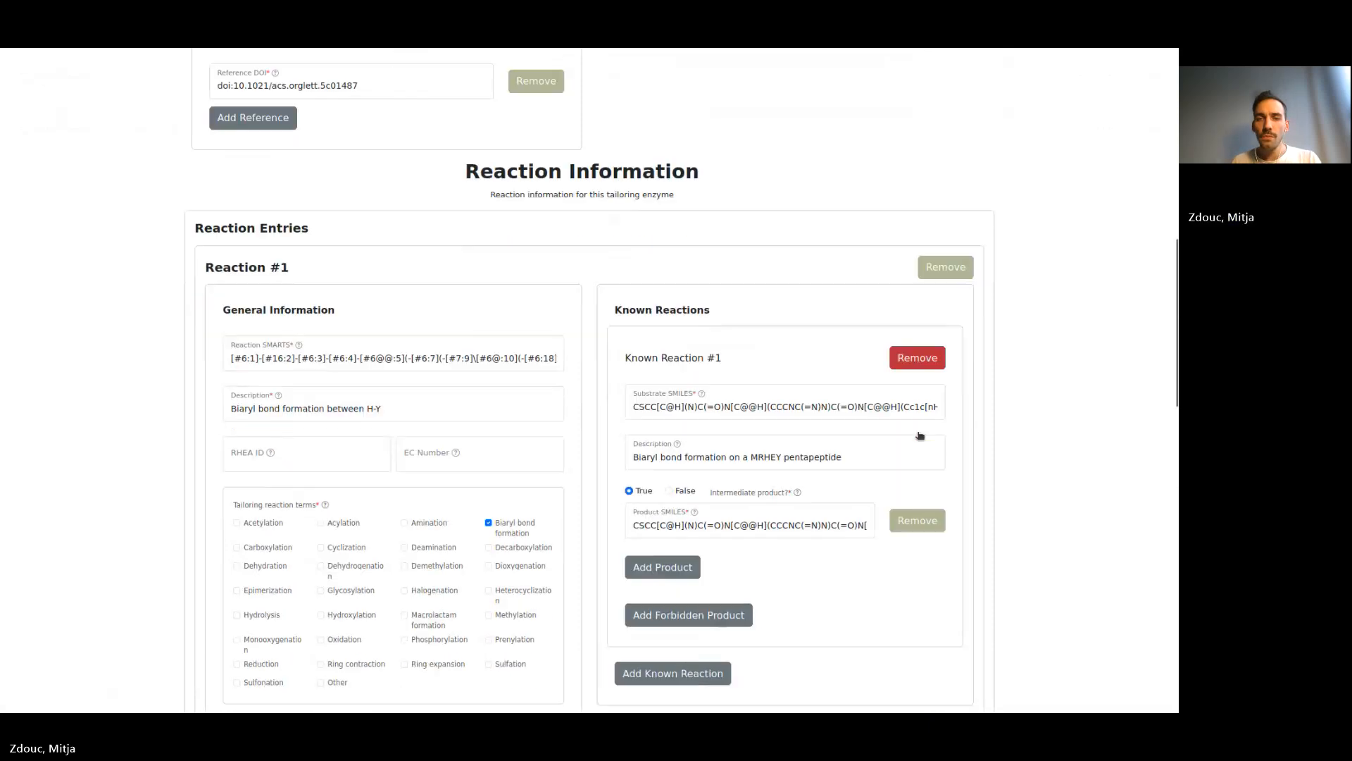
scroll(773, 383, "down", 1)
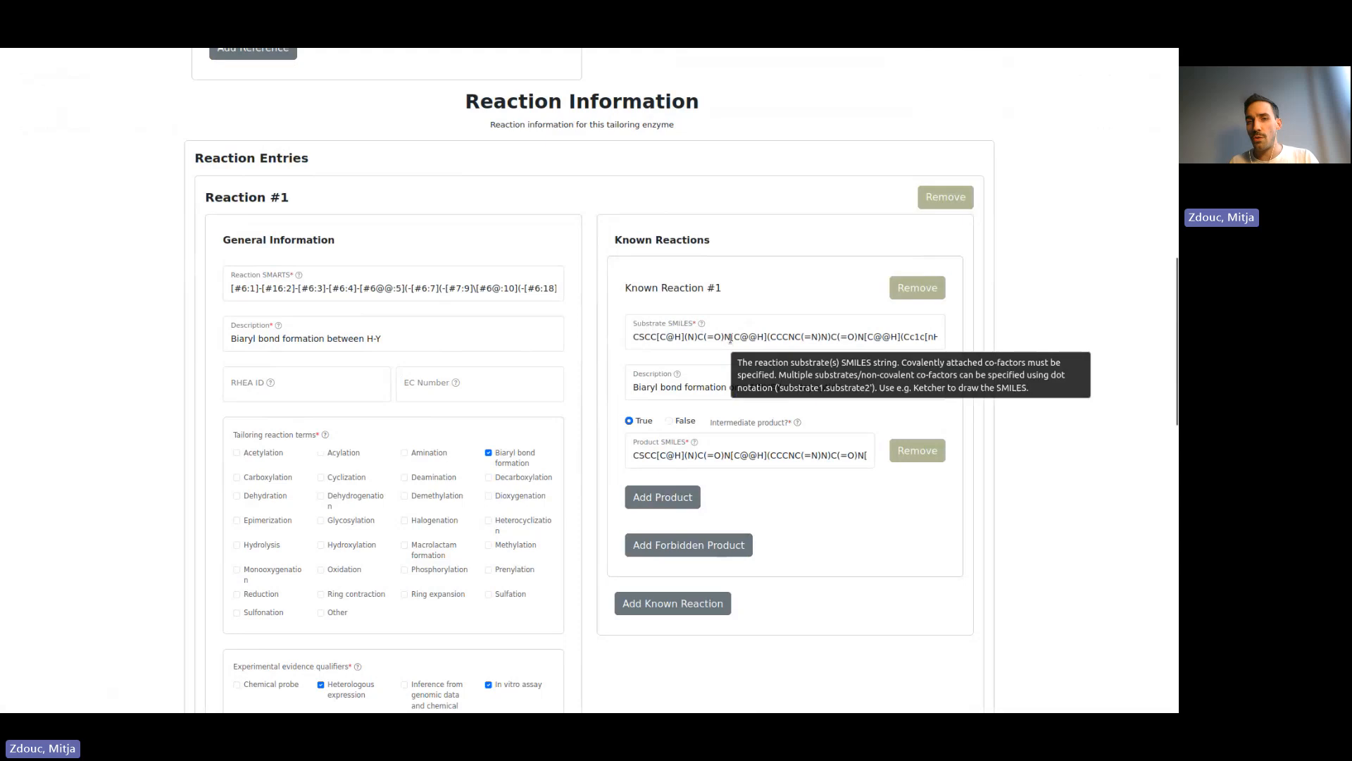
scroll(773, 436, "down", 1)
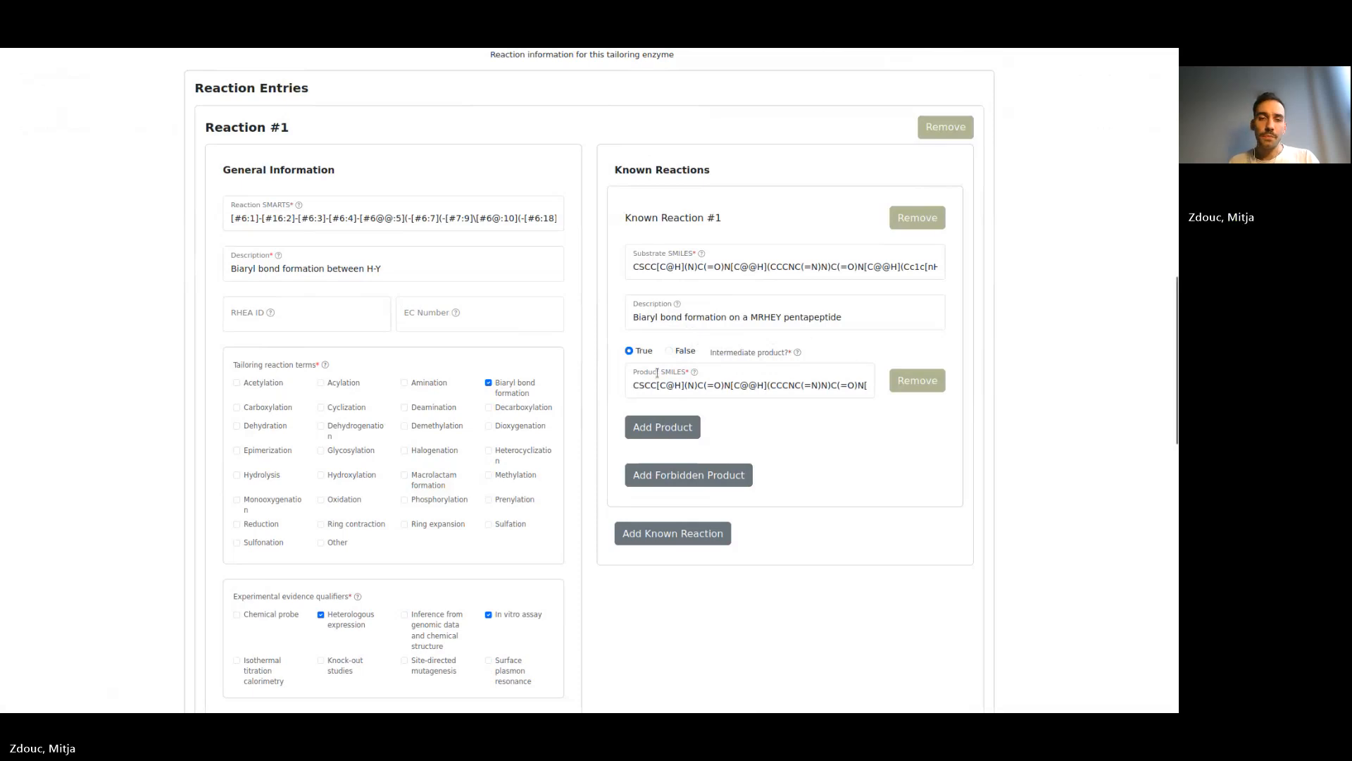
scroll(658, 378, "down", 4)
scroll(537, 328, "down", 7)
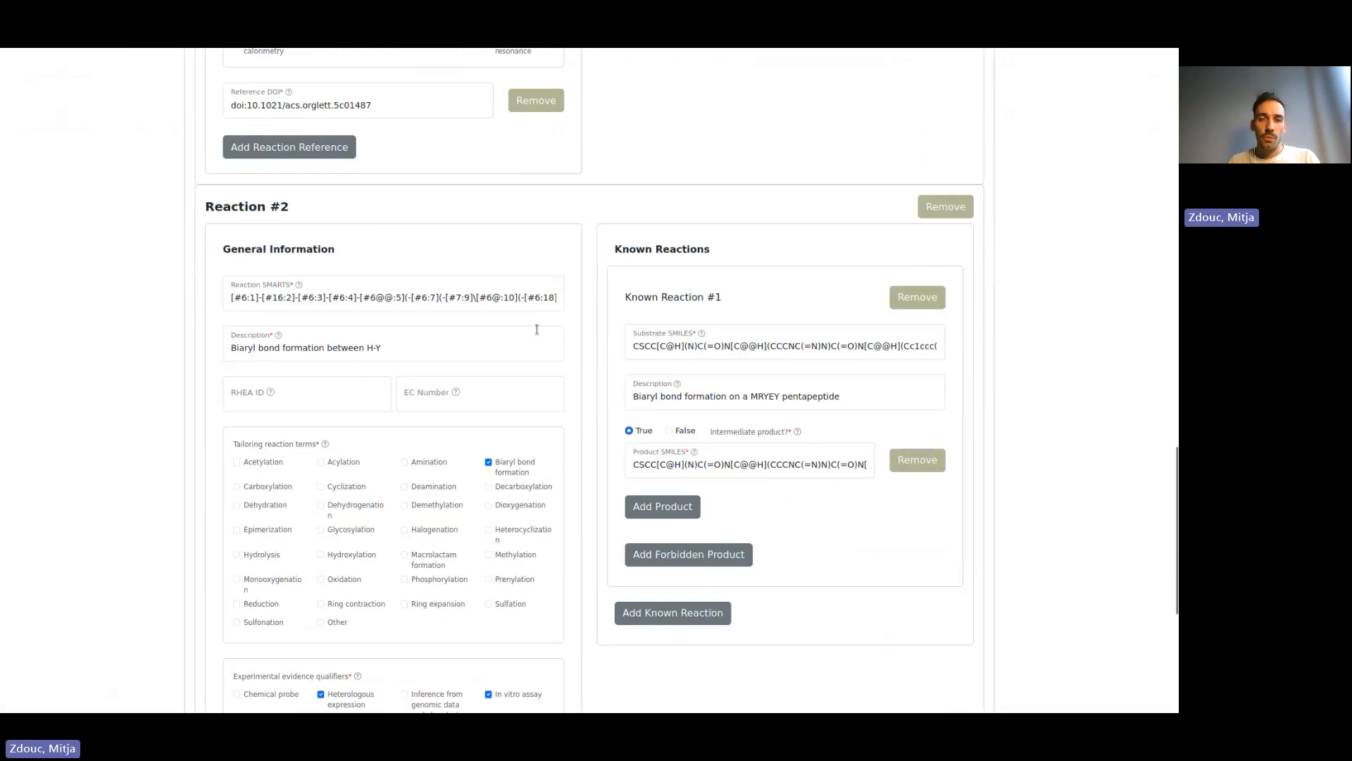
scroll(537, 329, "up", 5)
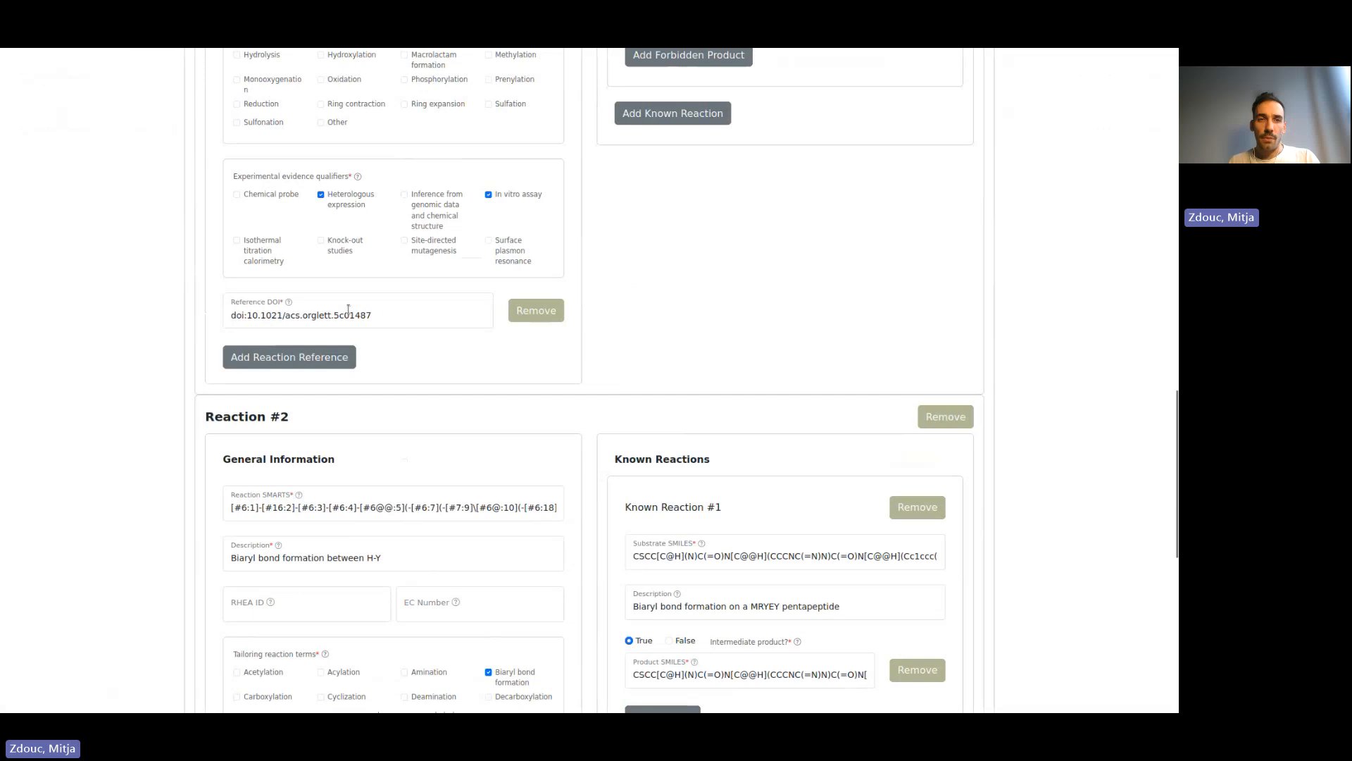
scroll(390, 329, "down", 8)
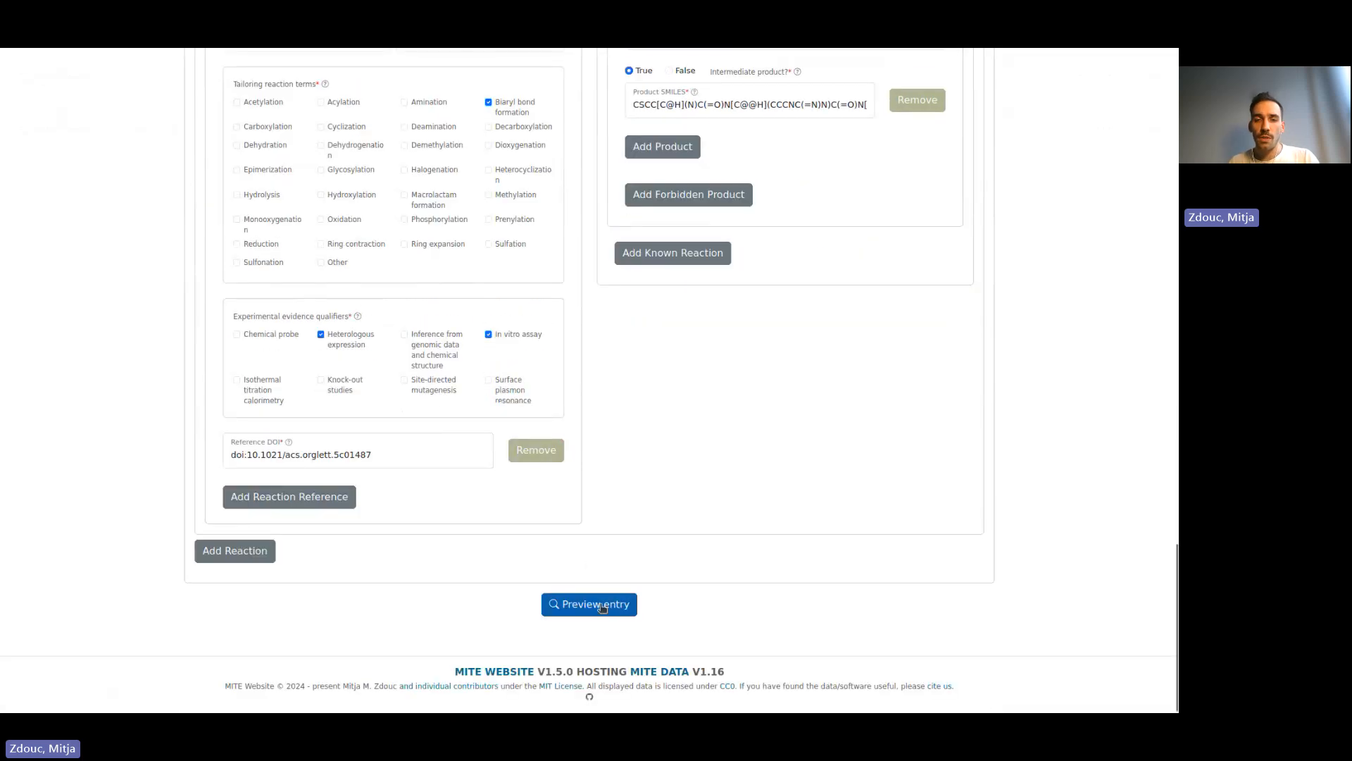
- Generate the preview of the ShyB entry and look through Reaction 1's scheme and its example substrate and product
left_click(579, 603)
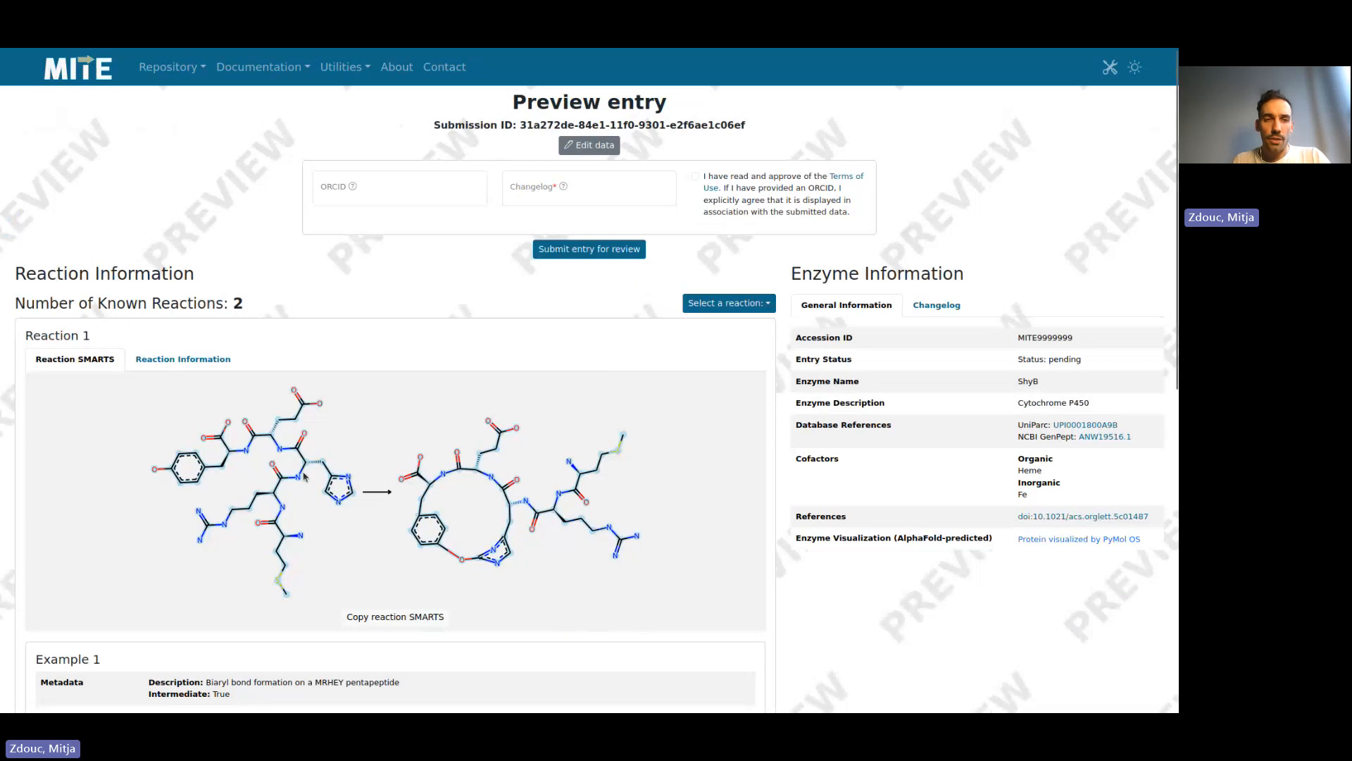
scroll(305, 477, "down", 5)
scroll(305, 477, "down", 4)
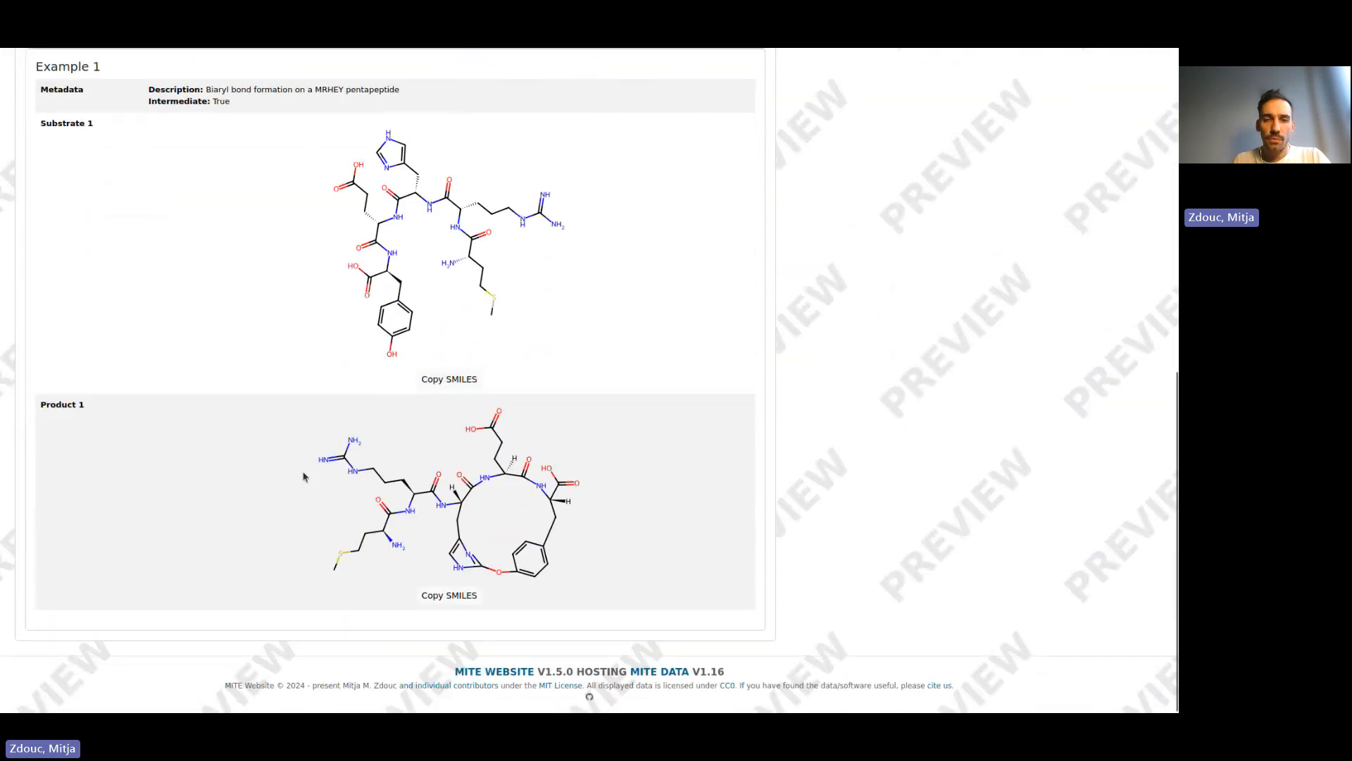
scroll(305, 476, "up", 9)
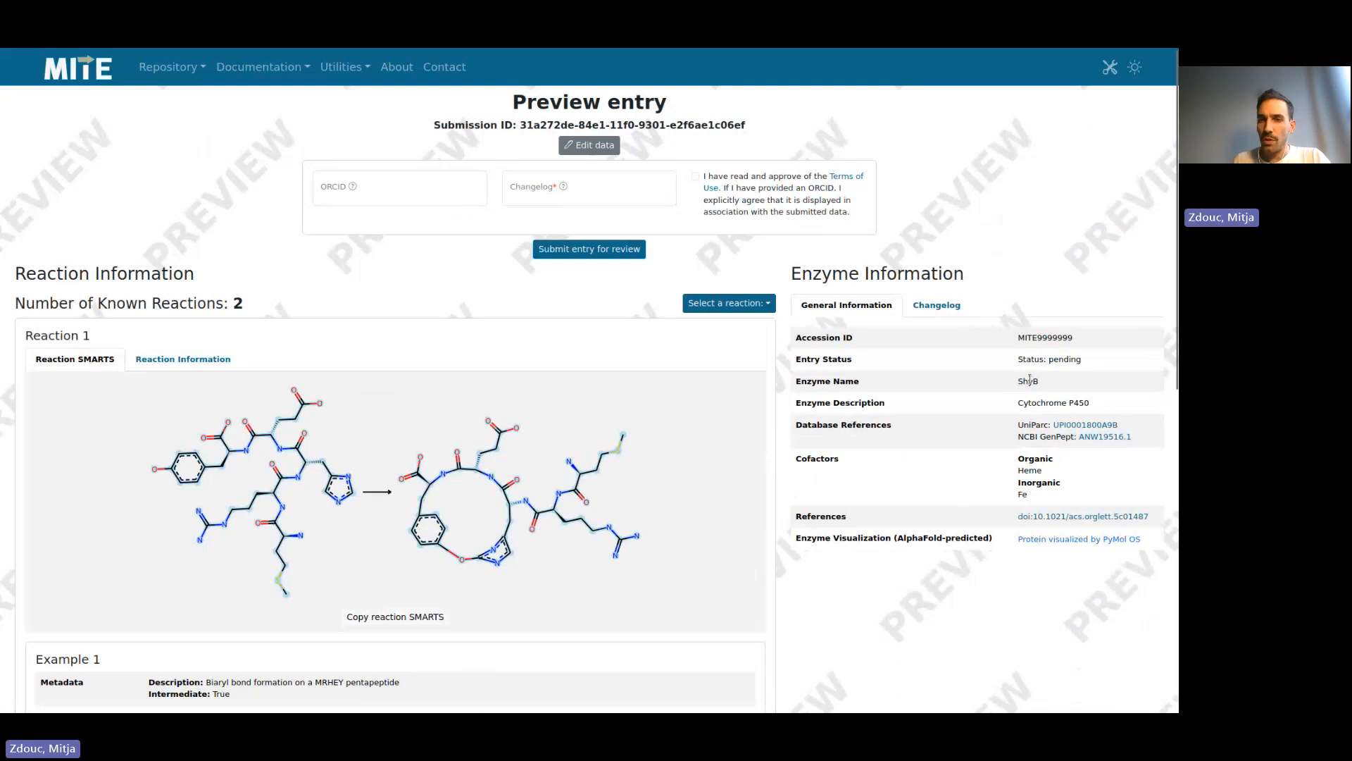
- Check the preview's changelog and general enzyme information, view Reaction 2's scheme and return to Reaction 1
left_click(936, 308)
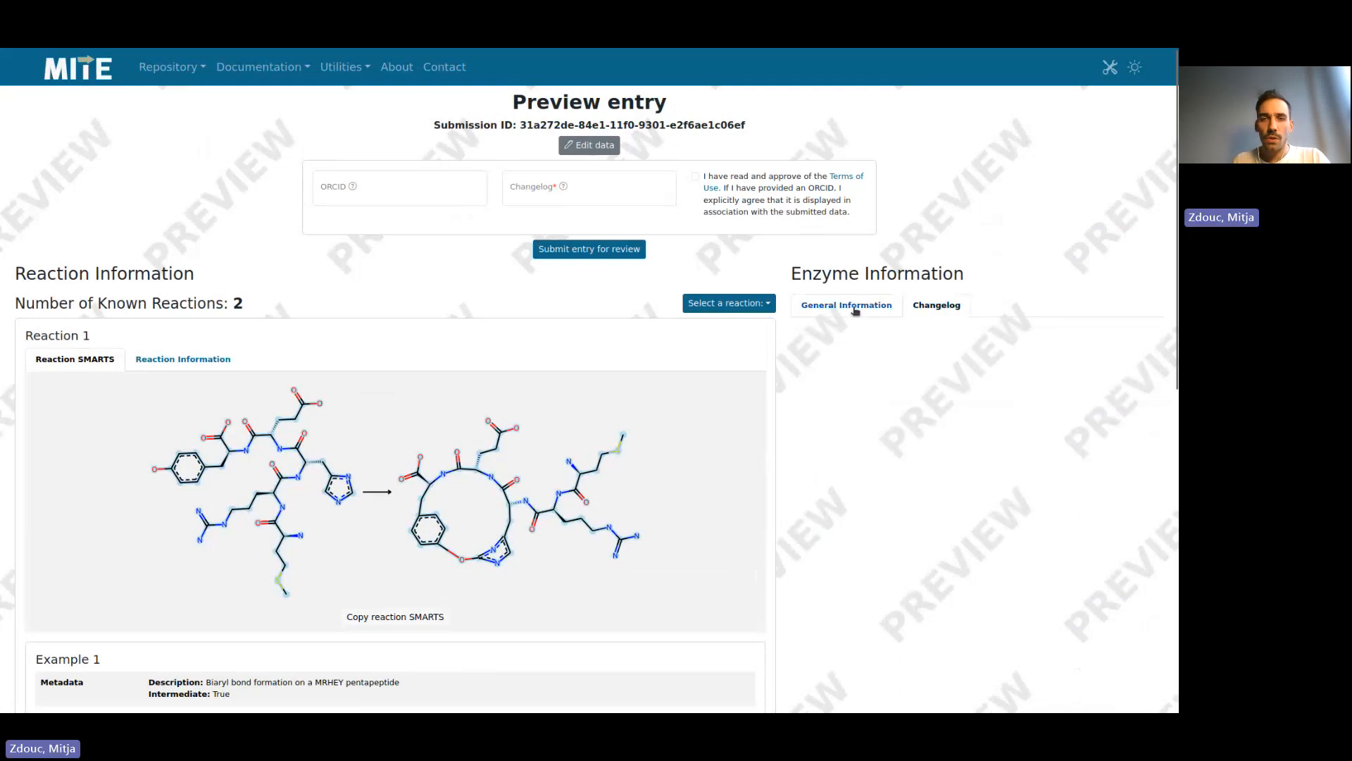
left_click(855, 310)
left_click(746, 301)
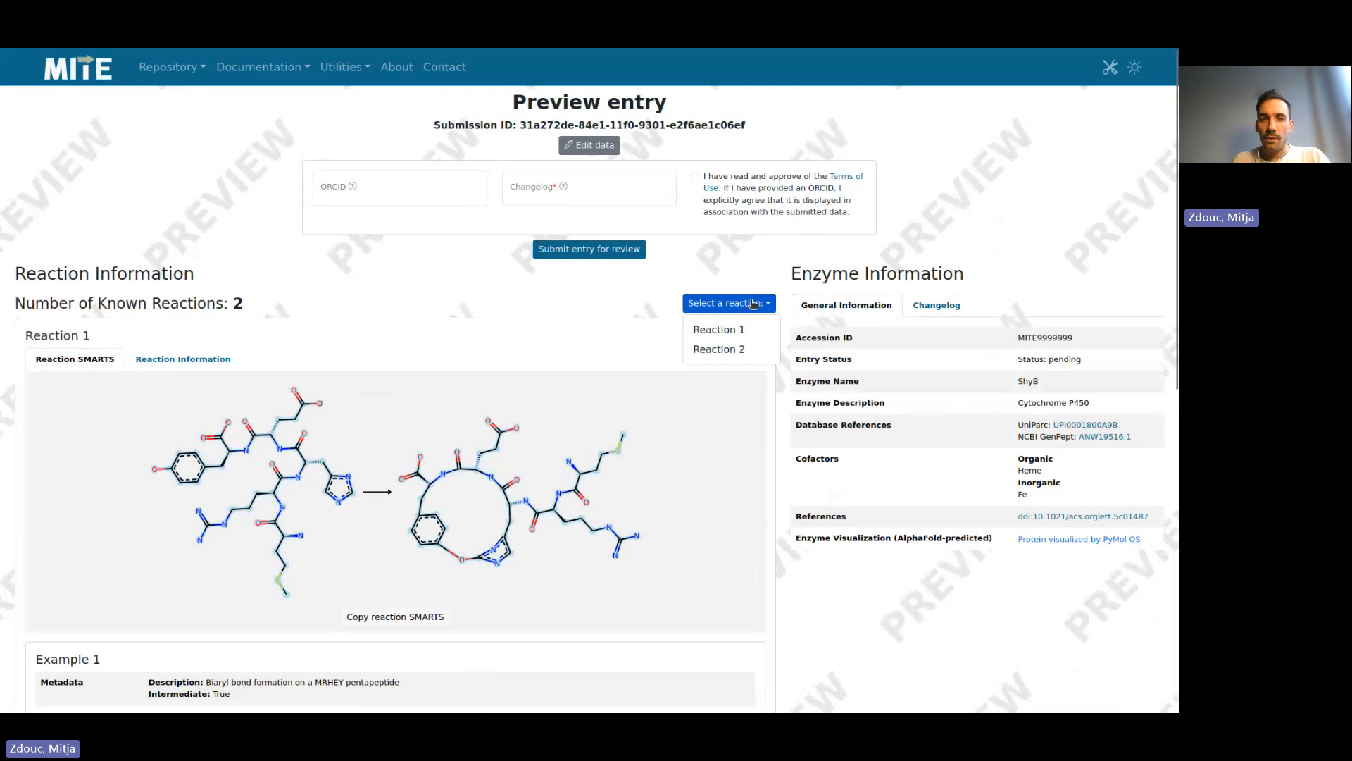
left_click(716, 350)
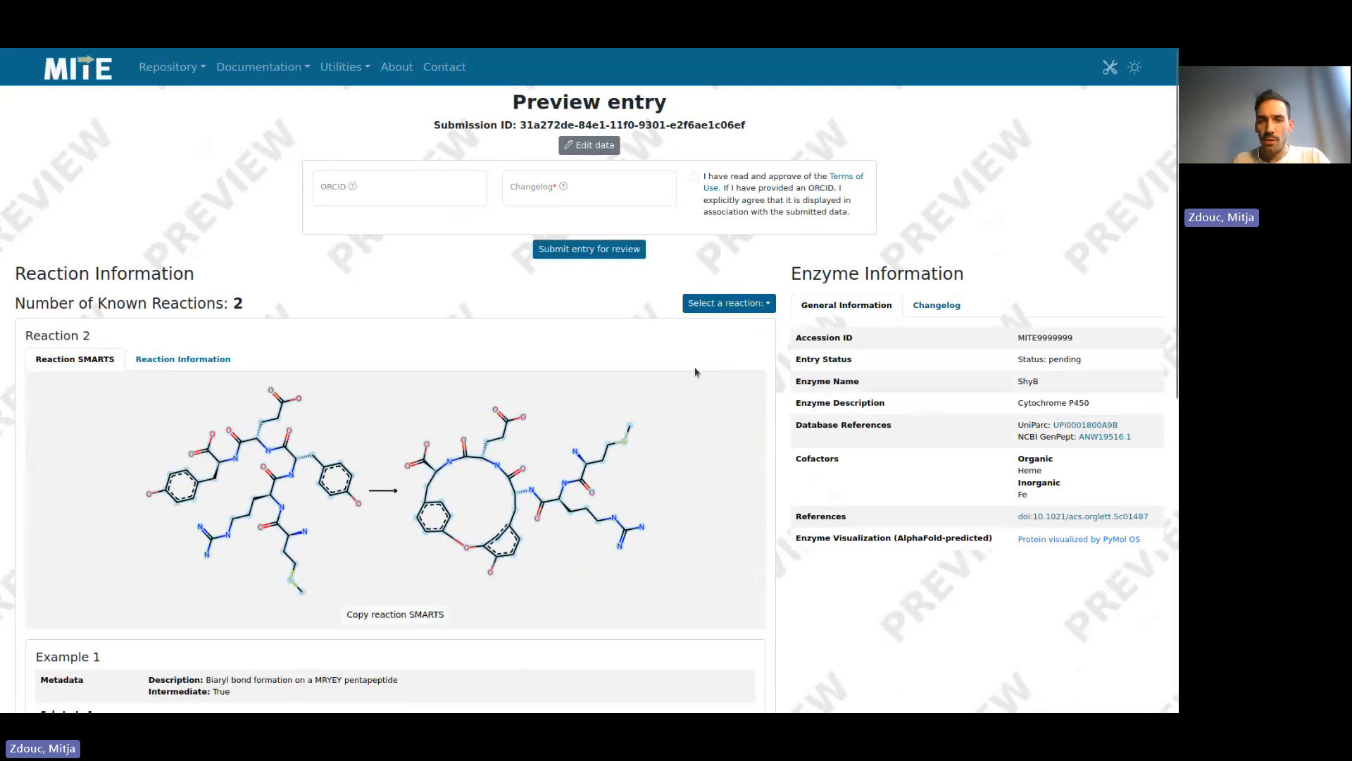
left_click(731, 304)
left_click(716, 330)
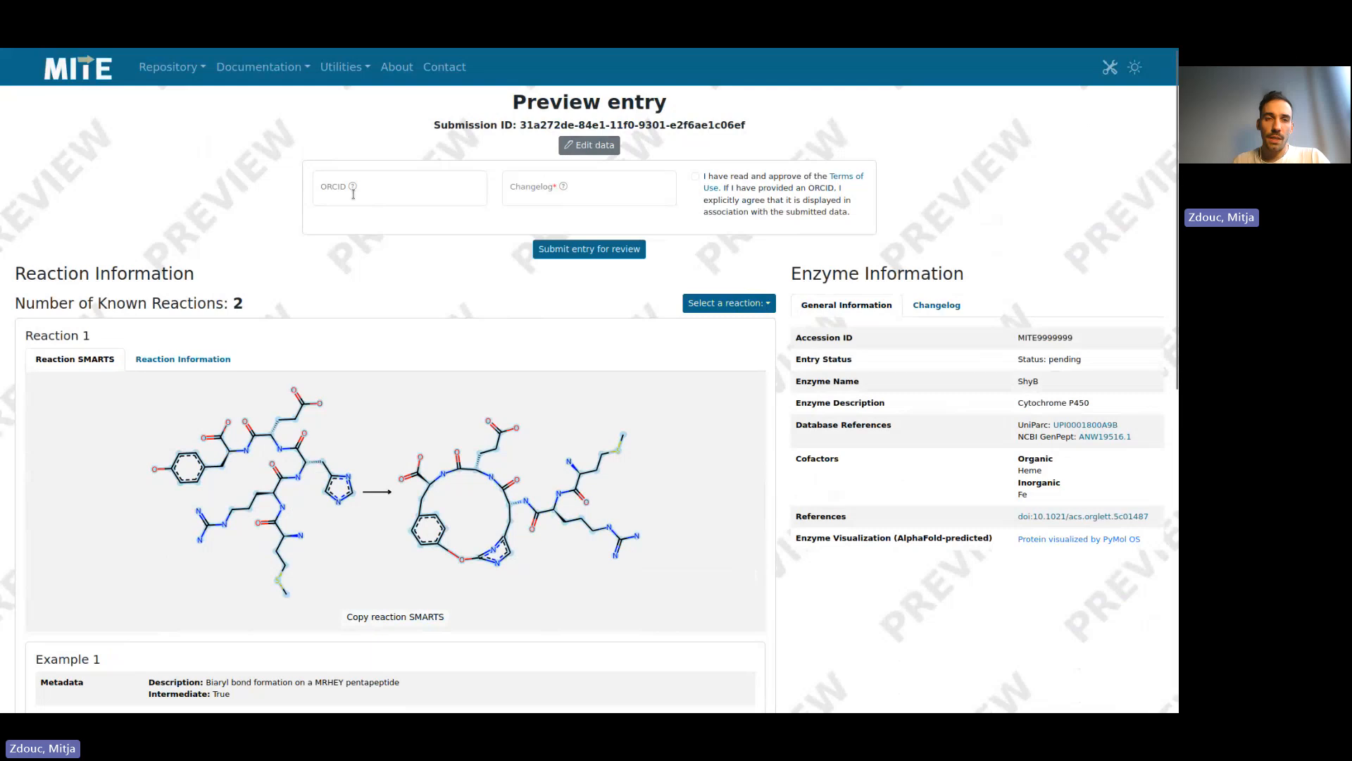
- Open the contributor's GitHub profile in a new browser tab and copy the ORCID identifier from its ORCID link
mouse_move(1038, 52)
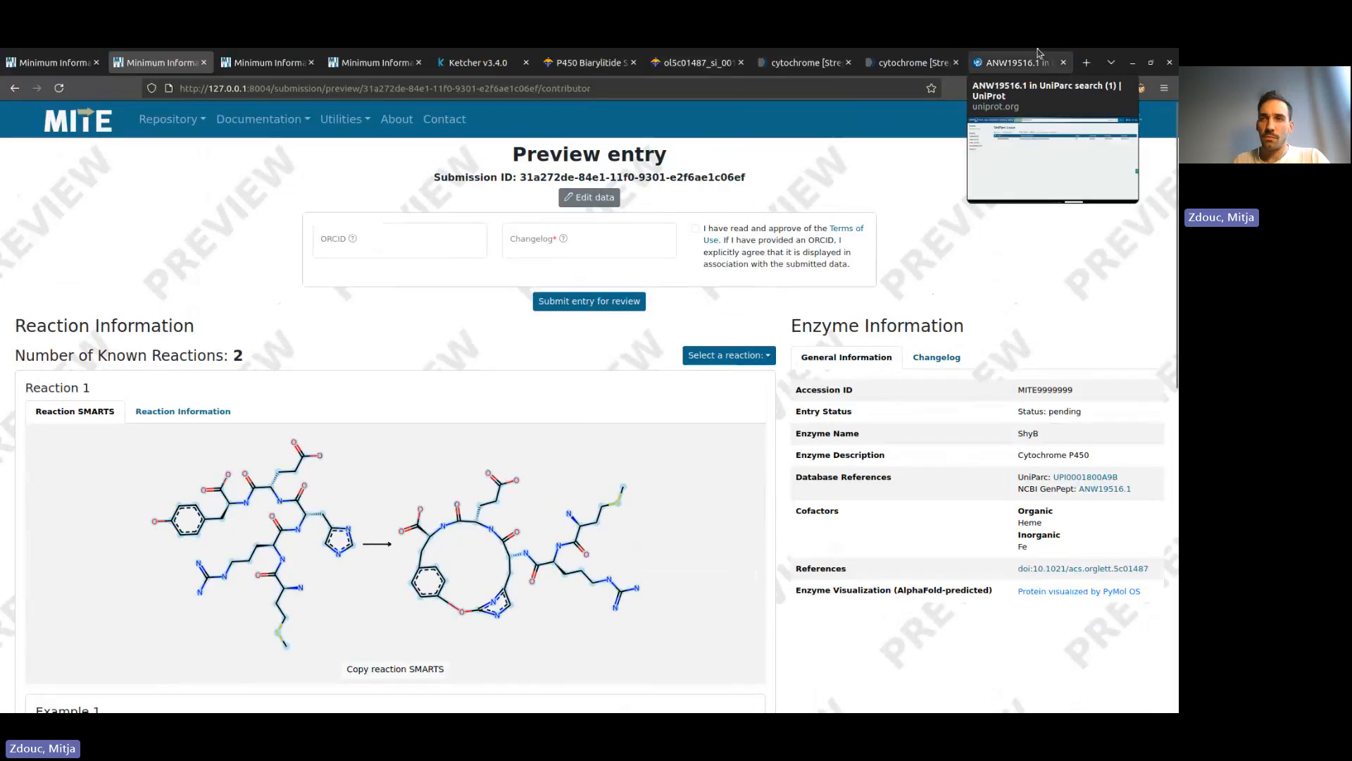
left_click(1086, 62)
type("github.com/")
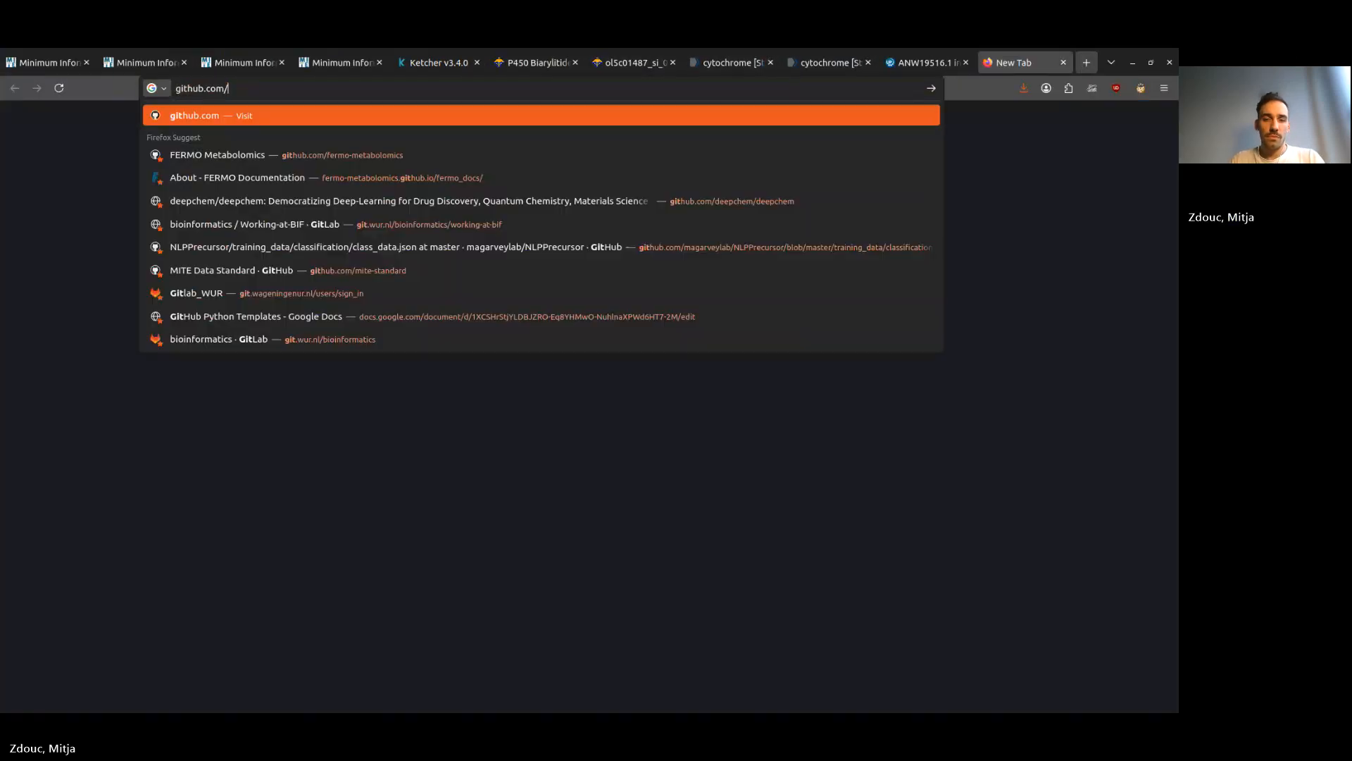
type("mmzdouc")
key("Return")
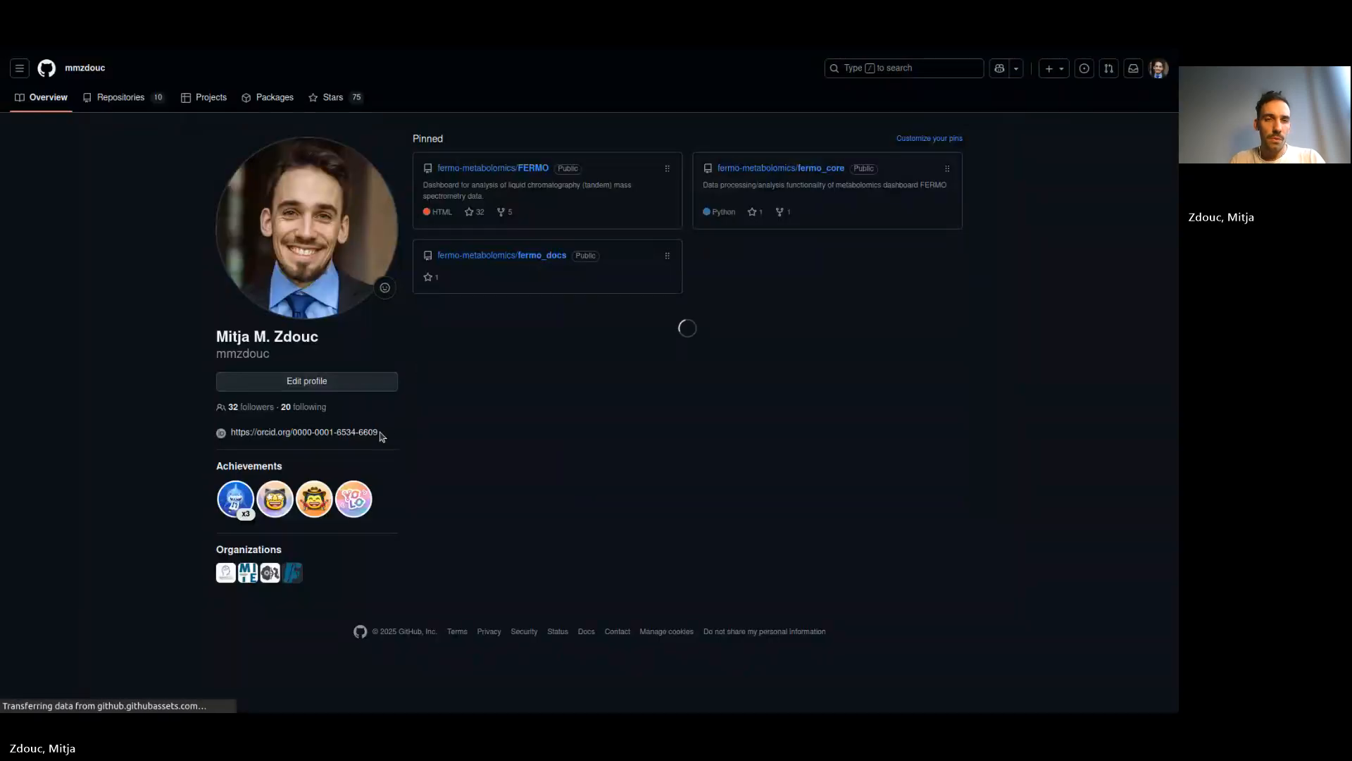
left_click_drag(381, 433, 294, 434)
key("ctrl+c")
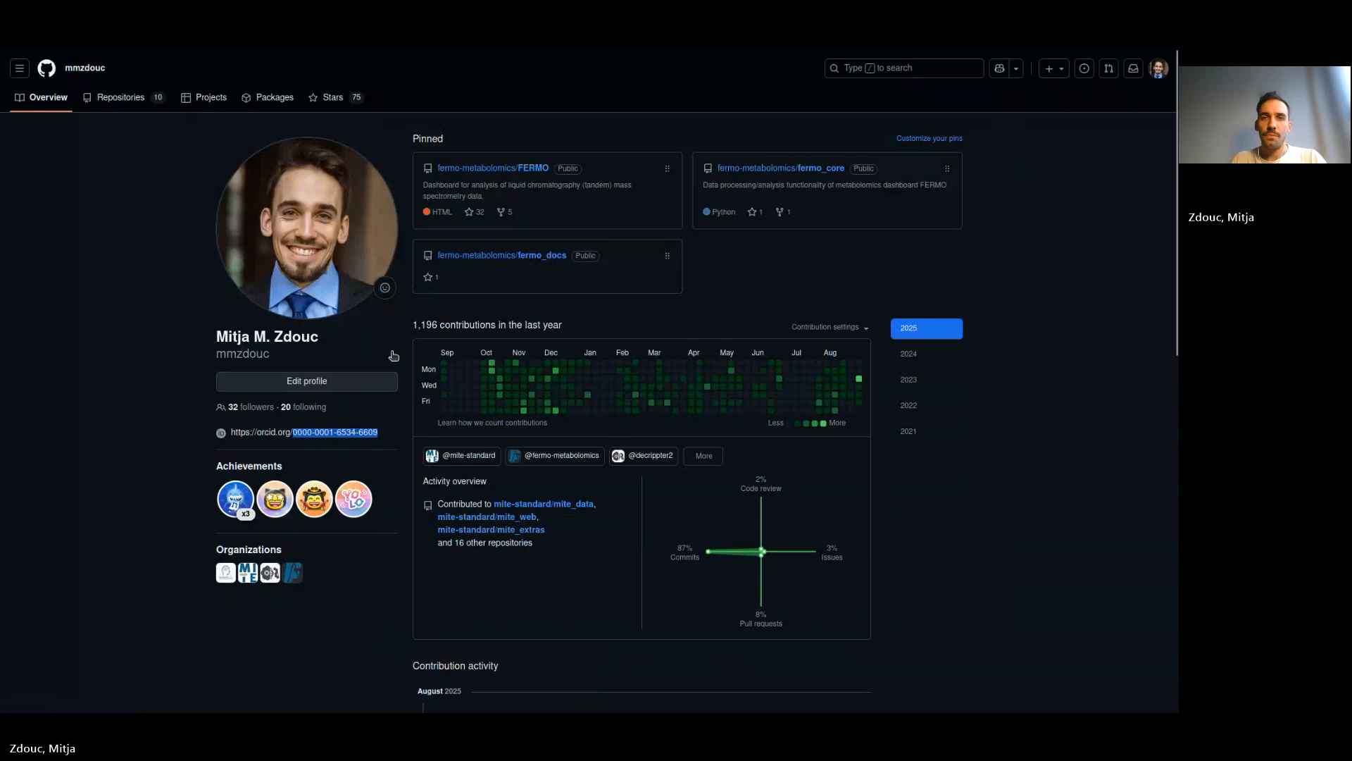
- Return to the ShyB entry preview in MITE and paste the contributor's identifier as the ORCID
mouse_move(720, 52)
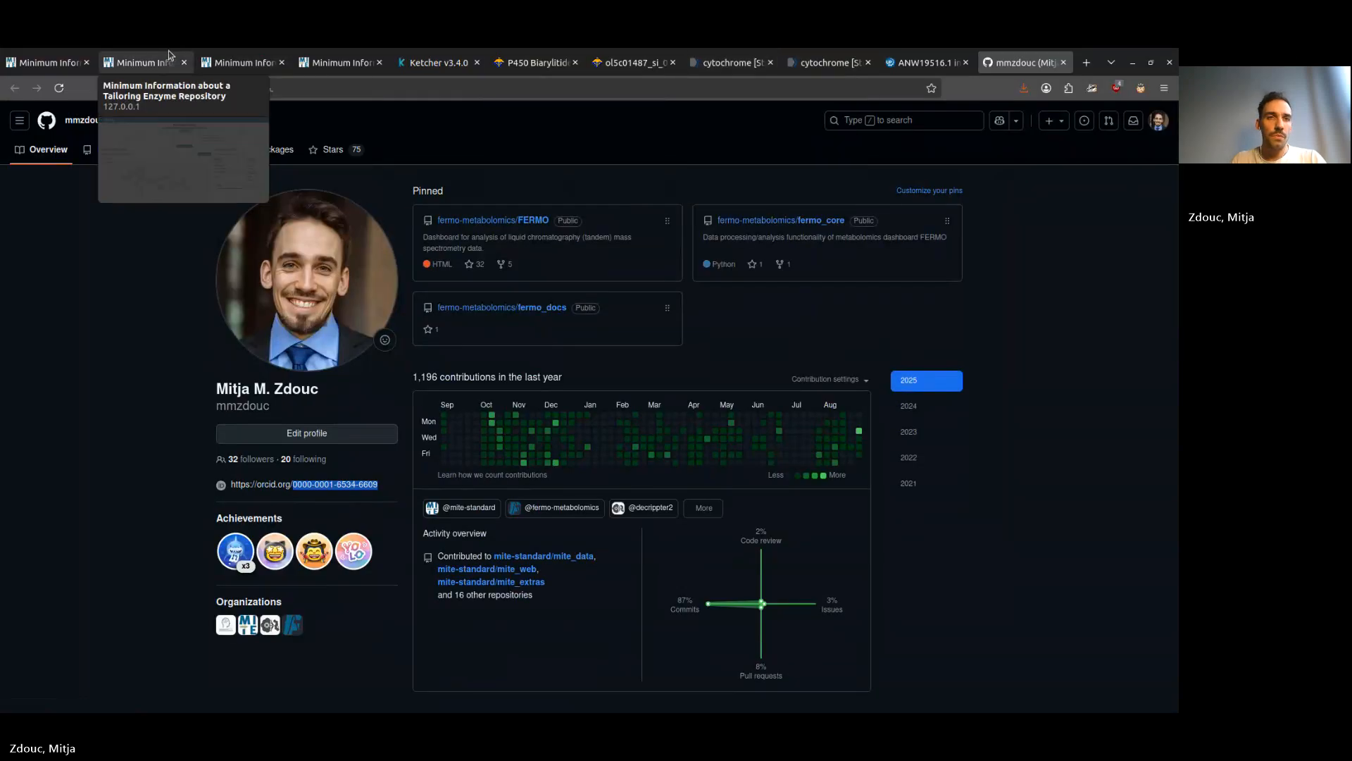
left_click(168, 60)
left_click(378, 184)
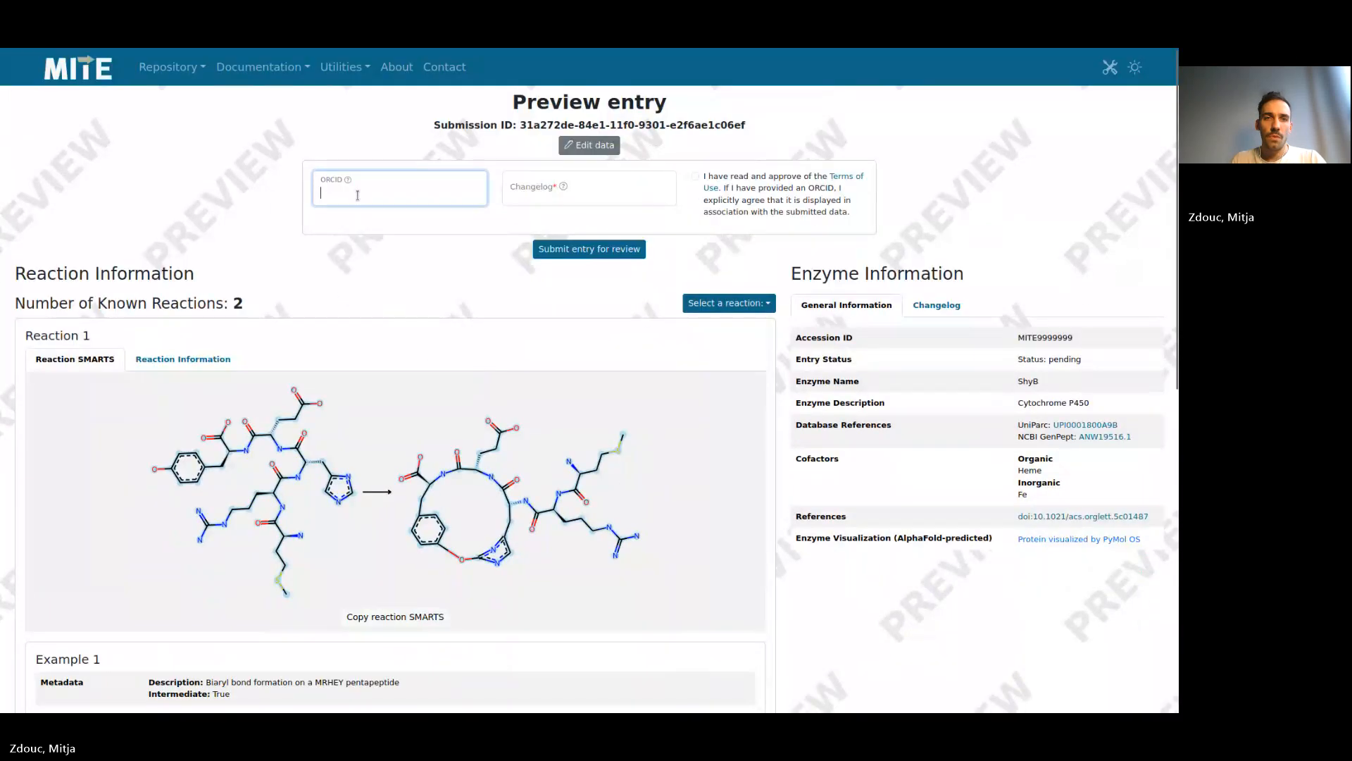
key("ctrl+v")
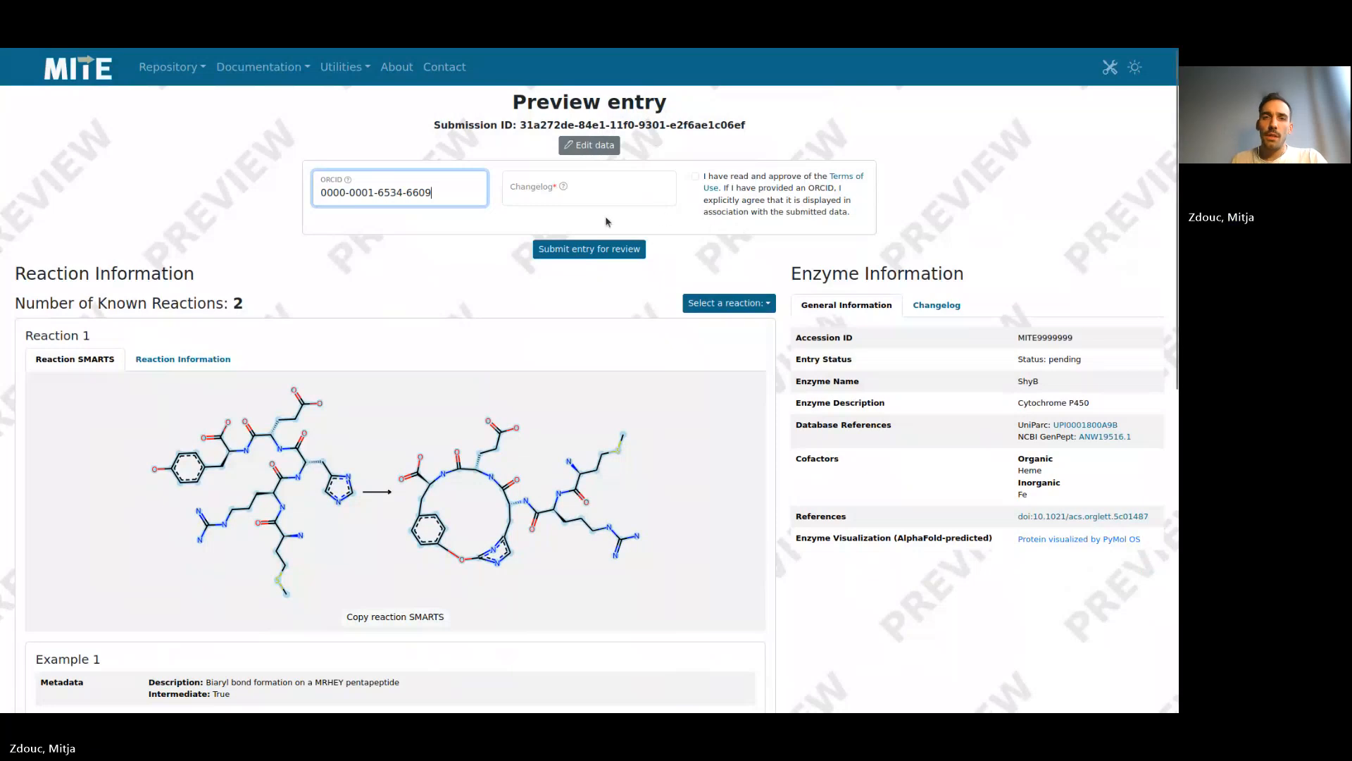
- Enter "New entry" as the changelog, approve the Terms of Use and submit the entry for review
left_click(588, 197)
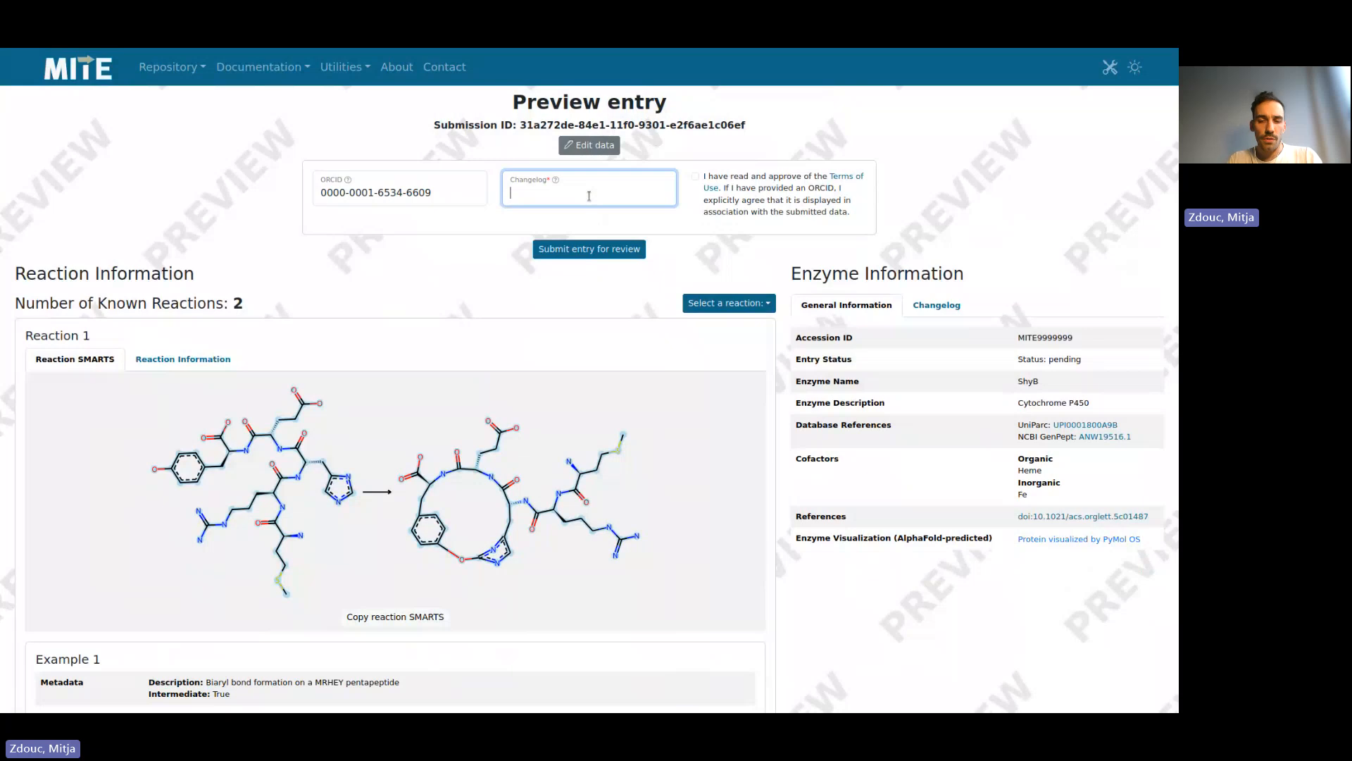
type("New entr")
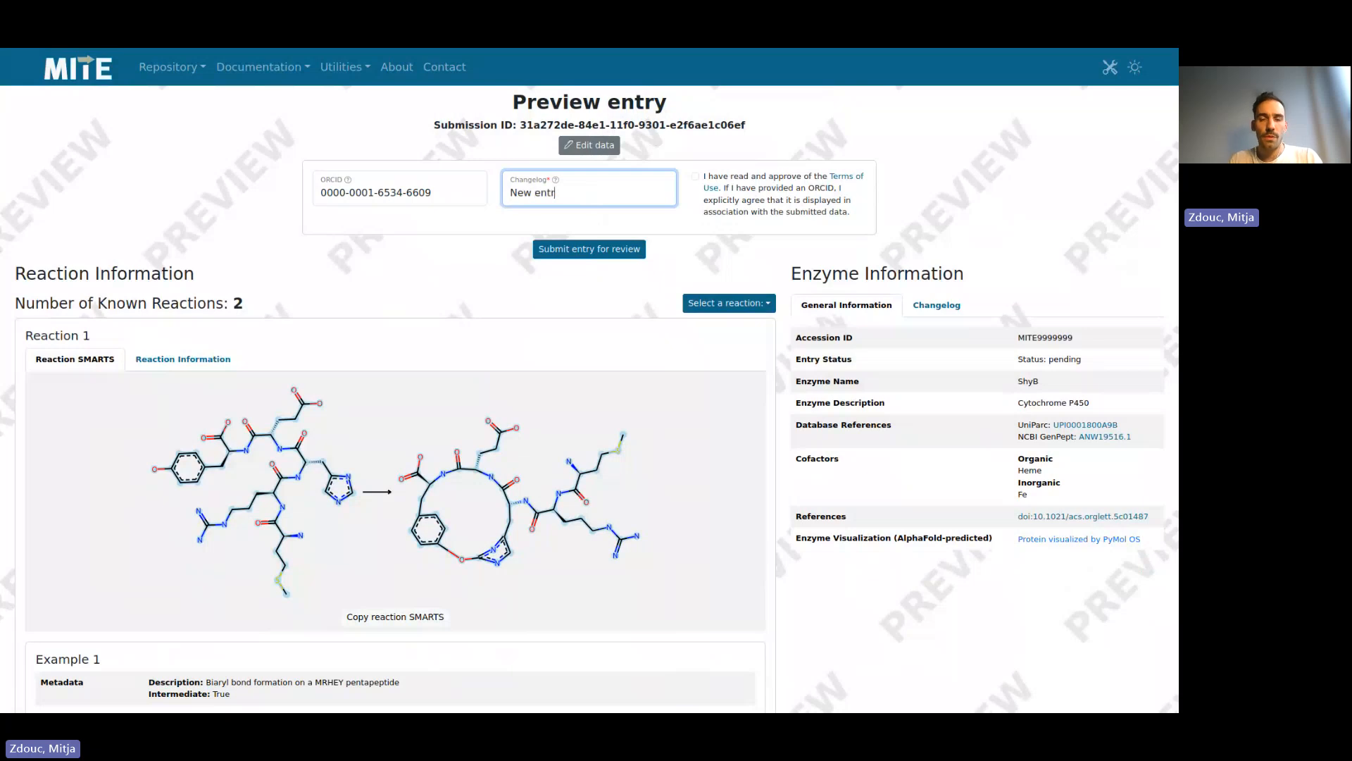
type("y")
left_click(735, 213)
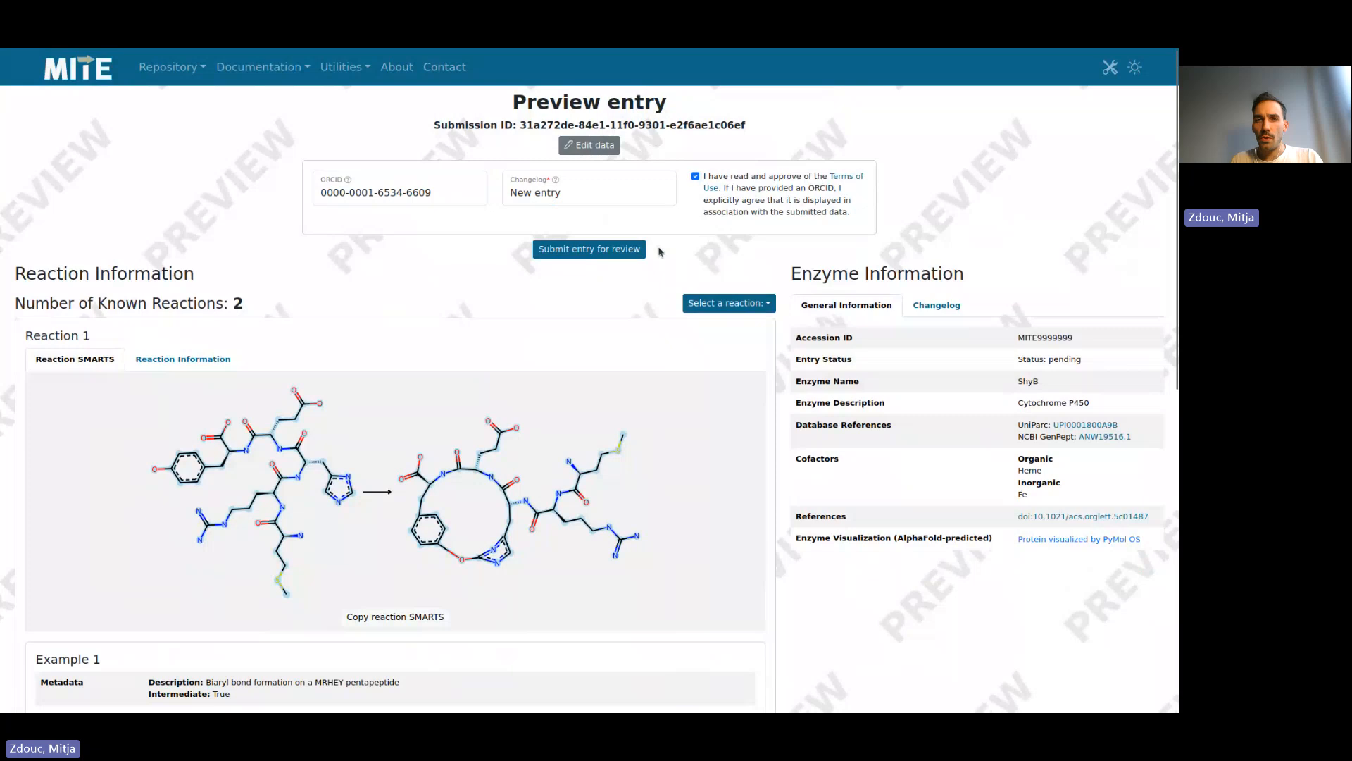
left_click(590, 250)
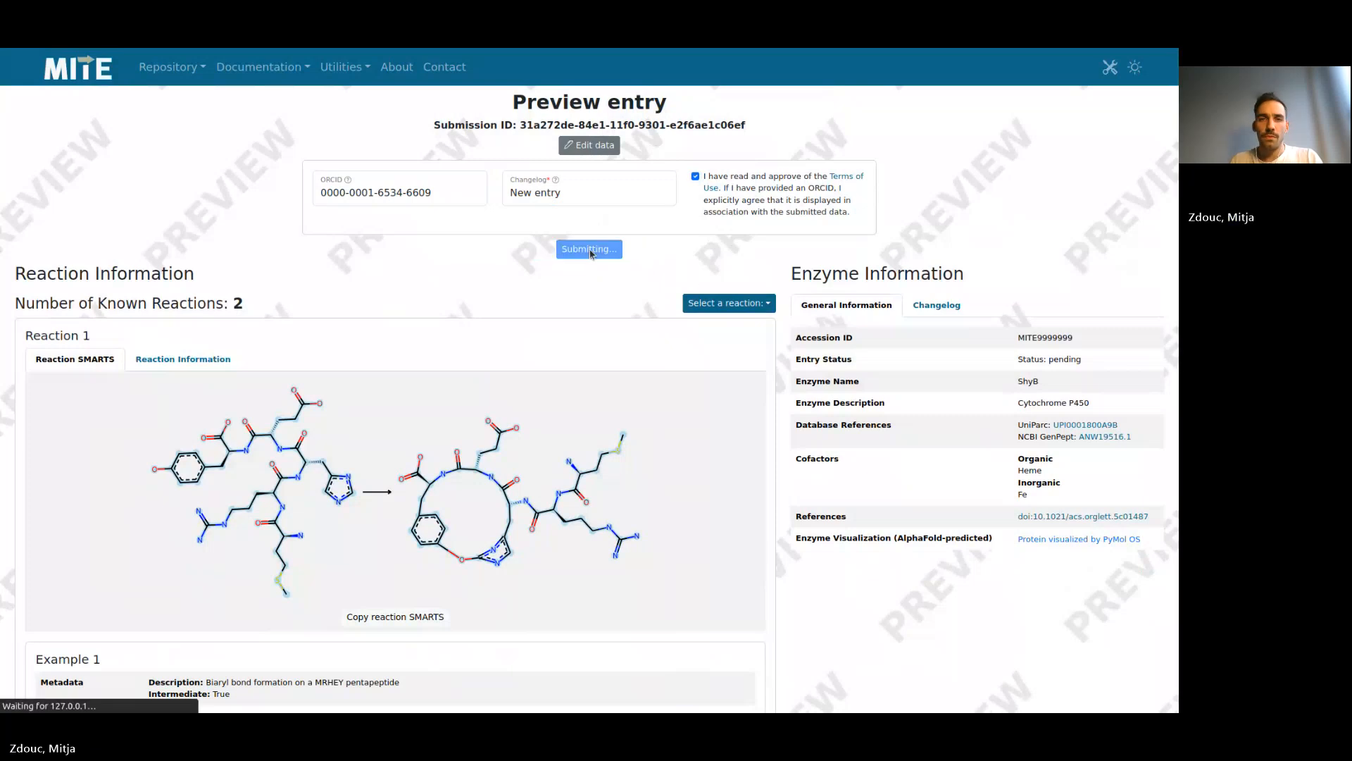